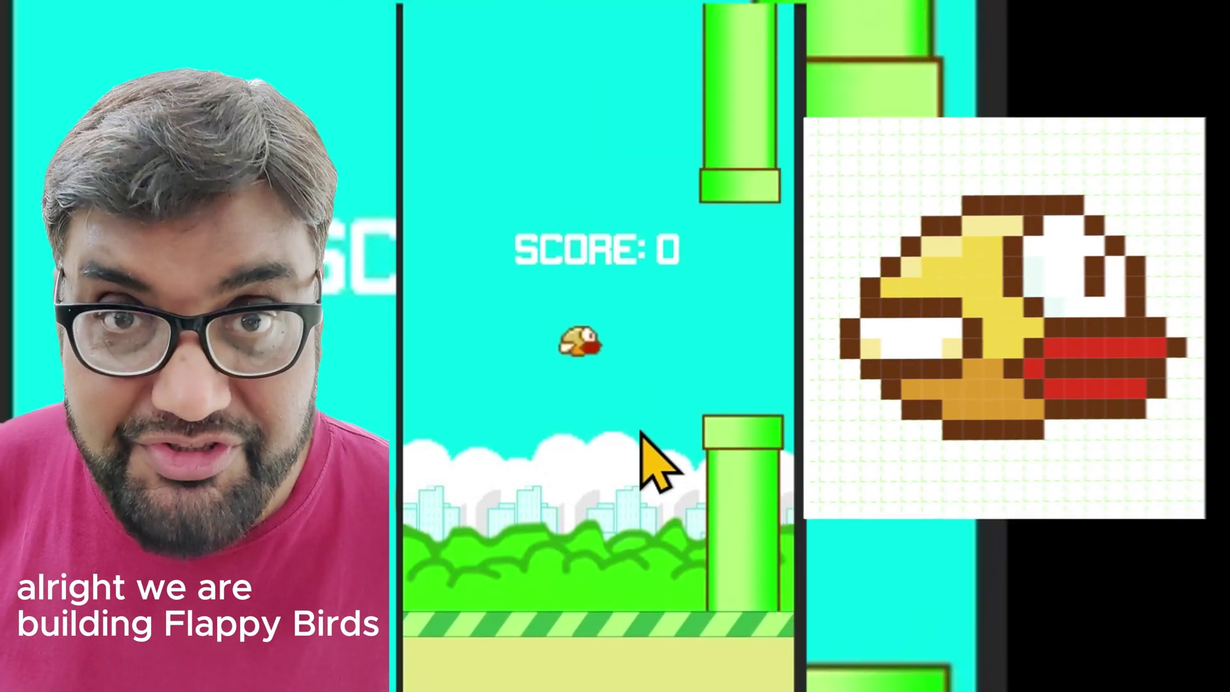
left_click(640, 433)
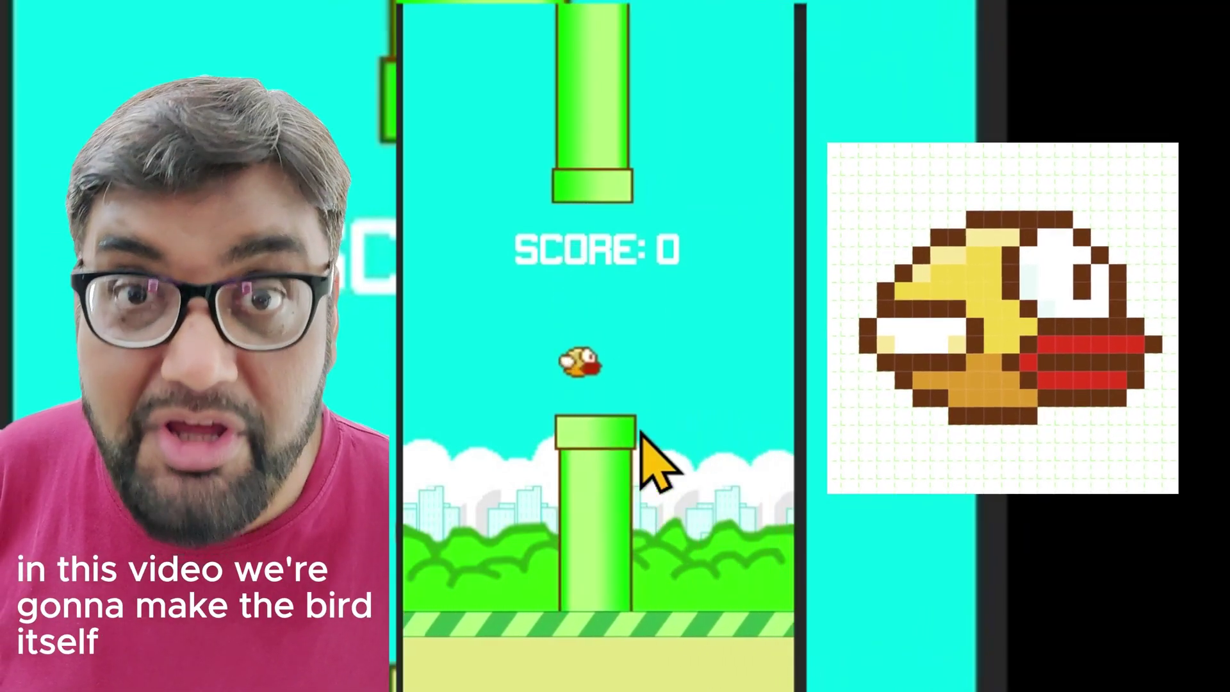
left_click(641, 433)
left_click(641, 432)
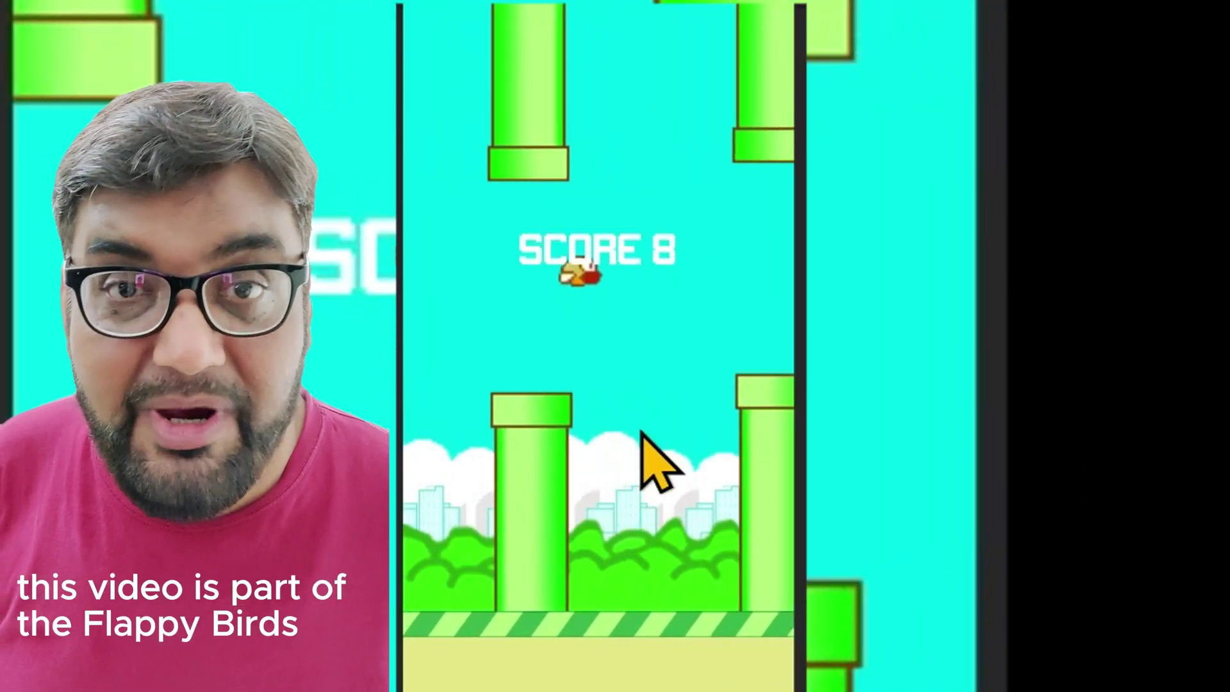
left_click(641, 433)
left_click(642, 432)
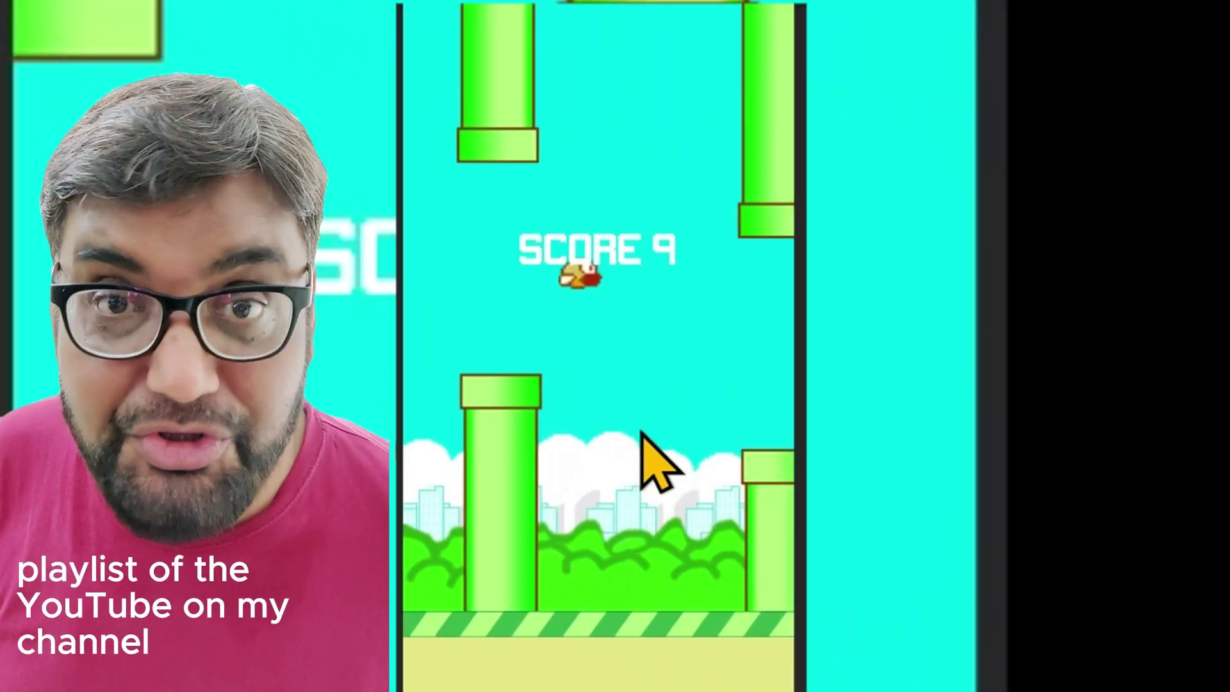
left_click(641, 431)
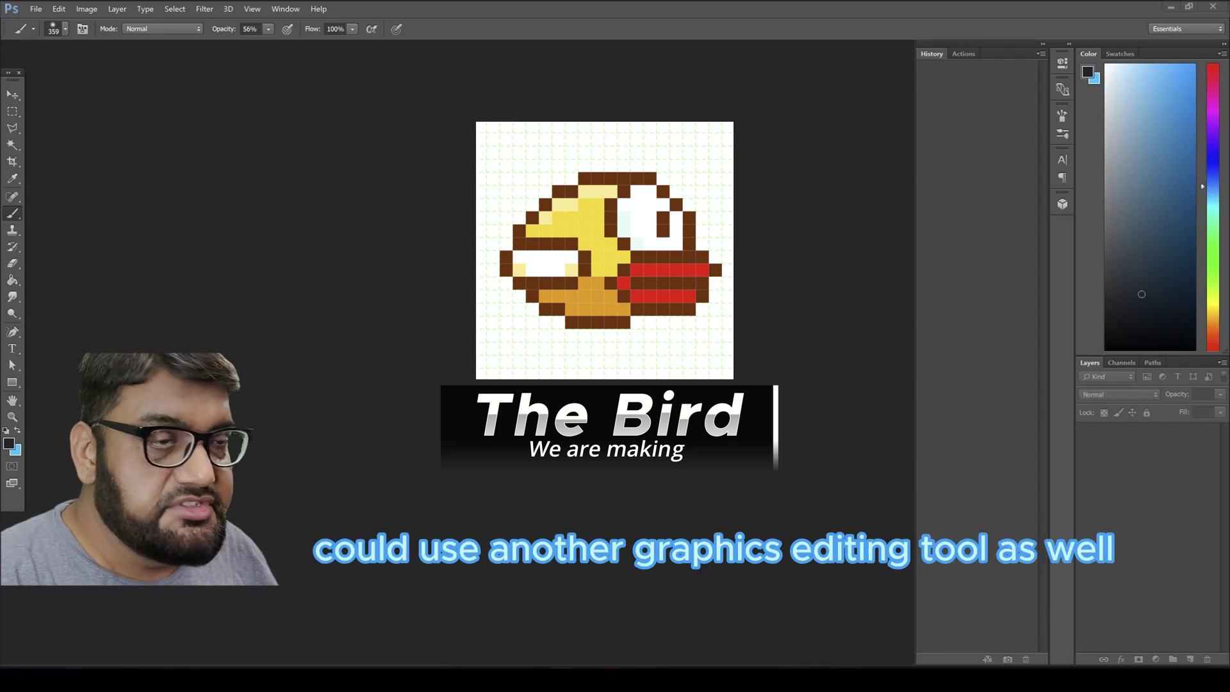
Step: Create a new RGB document measuring 20 by 20 pixels
left_click(36, 11)
left_click(43, 25)
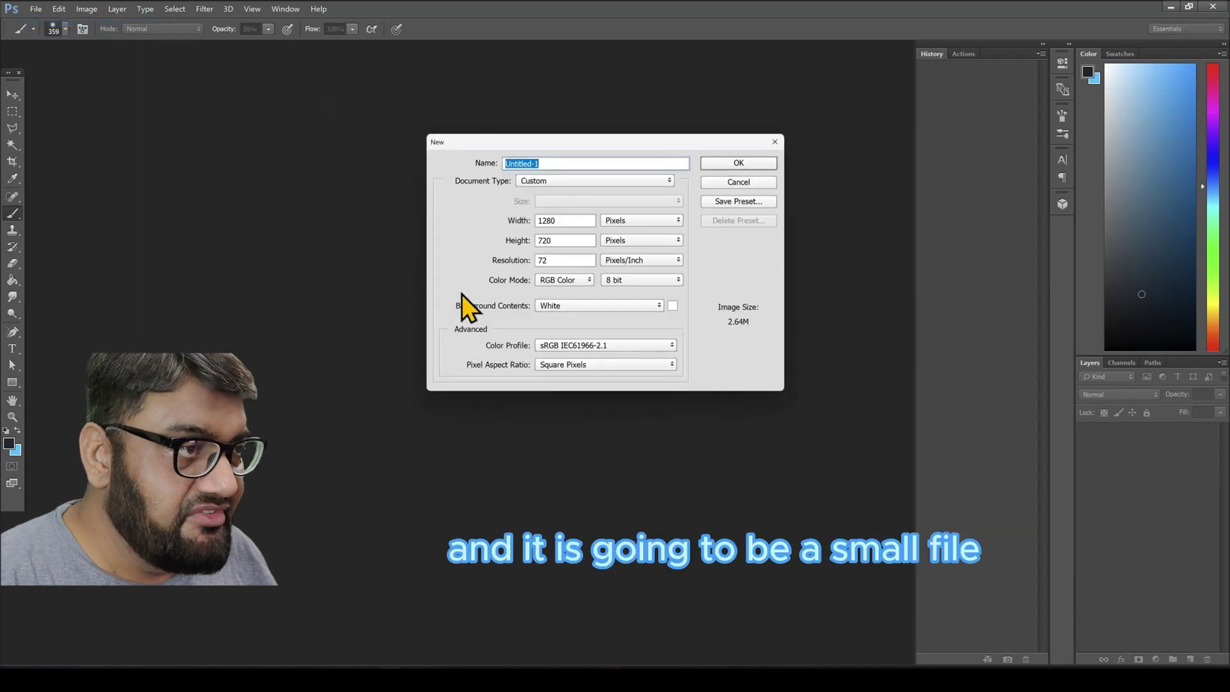
left_click(563, 221)
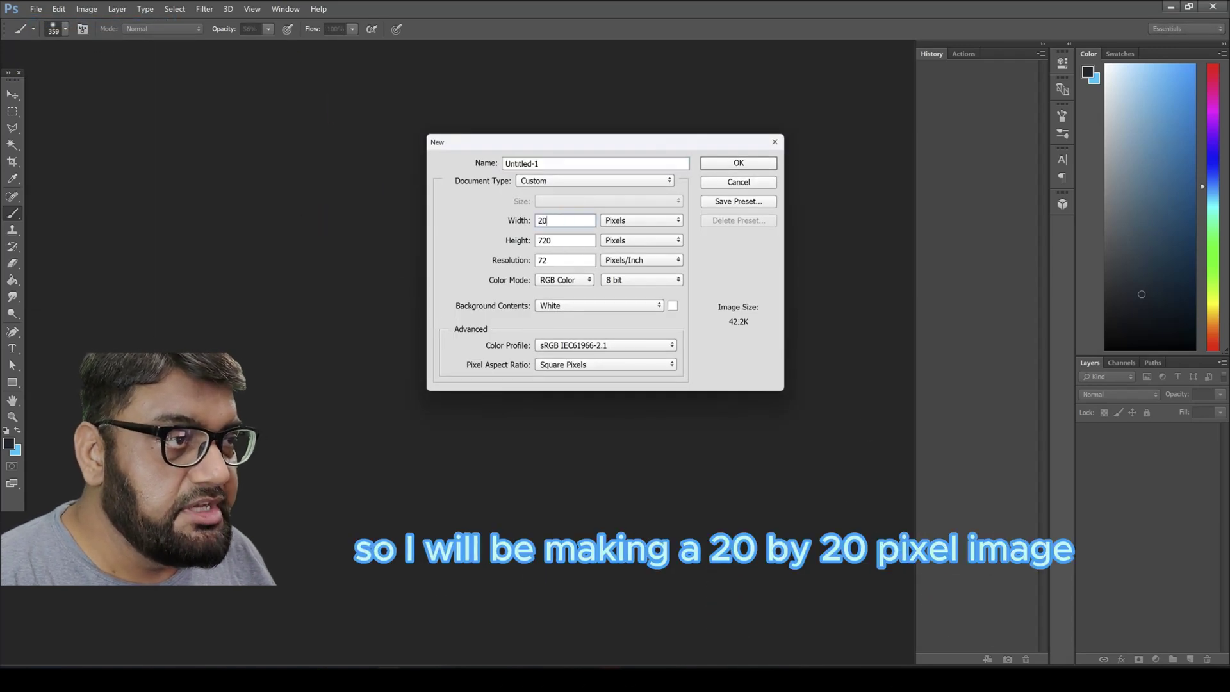
key("Return")
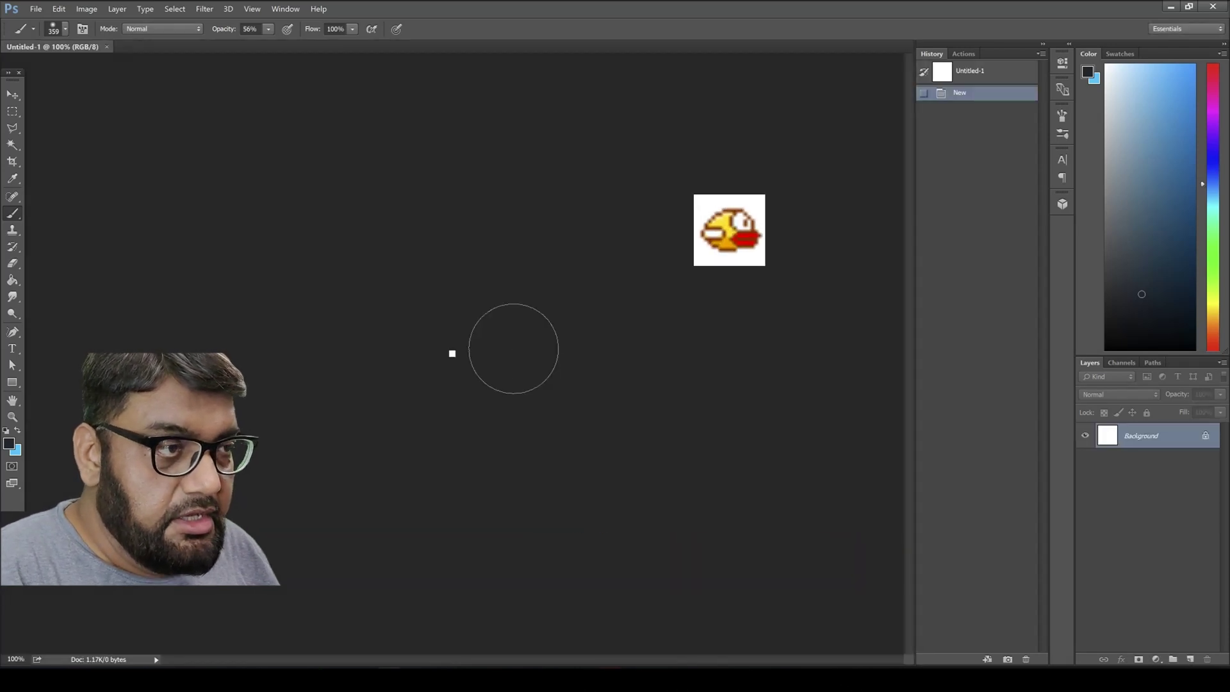
Step: Add a new empty layer above the white background and hide the background layer
key("z")
left_click_drag(446, 352, 653, 448)
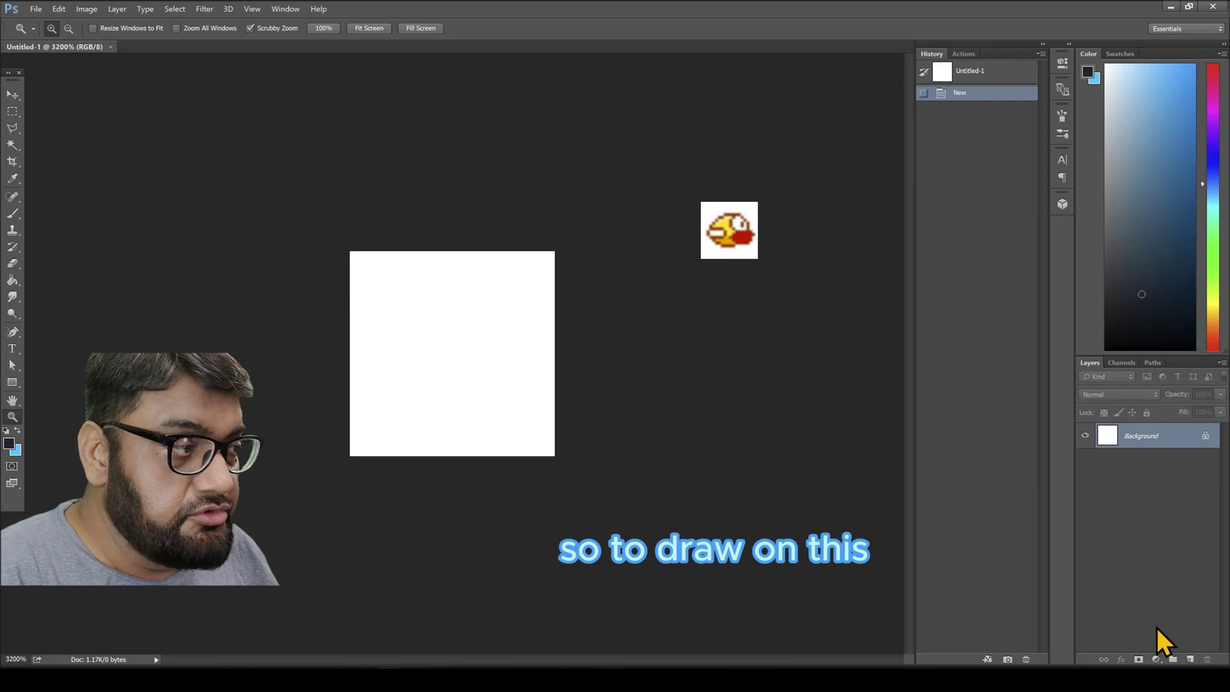
left_click(1191, 659)
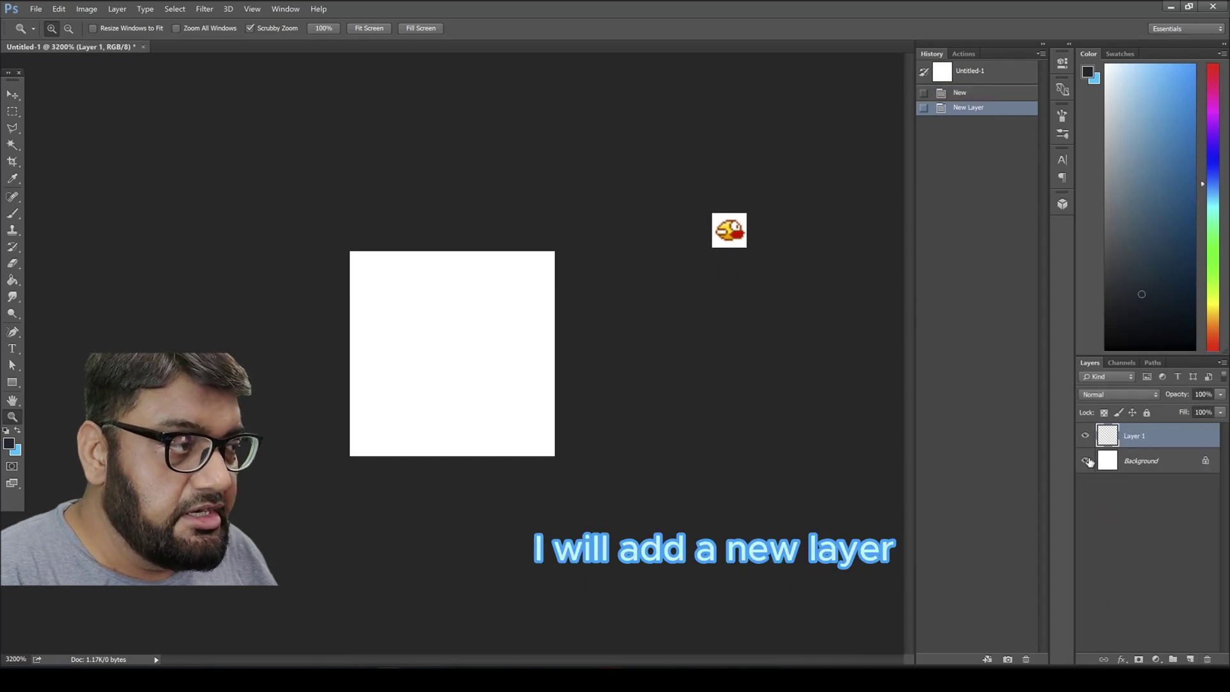
left_click(1086, 462)
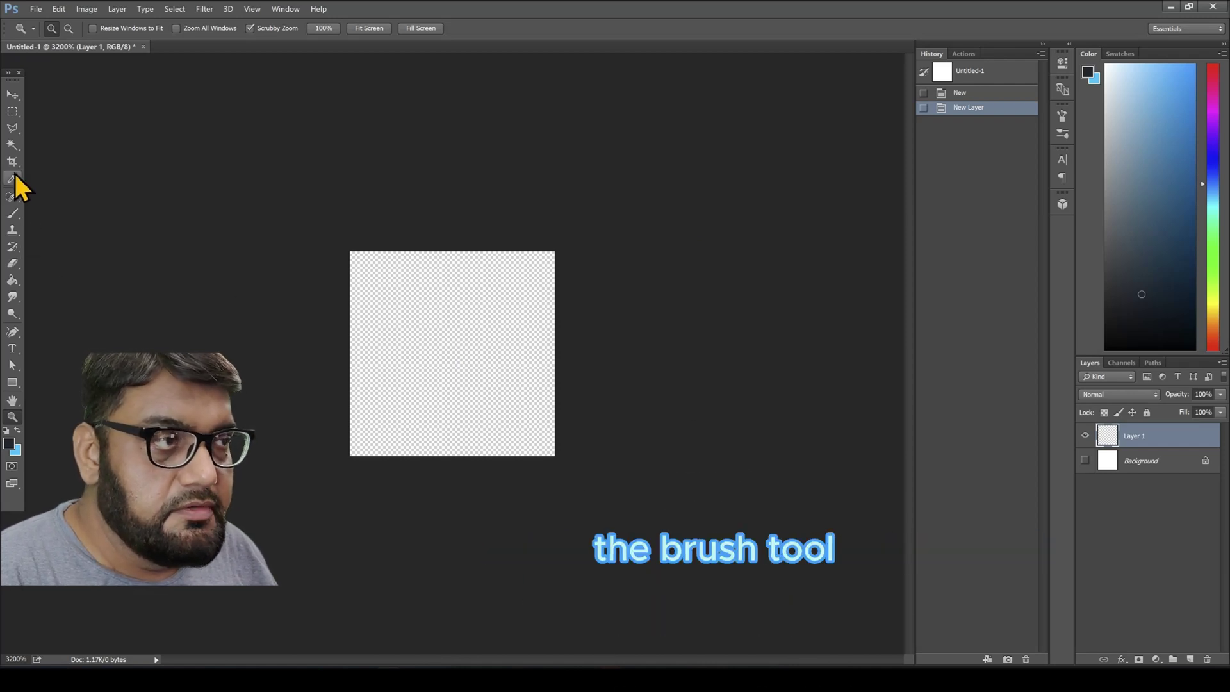
Step: Choose the Pencil tool and set the background colour to a dark orange-brown
left_click(13, 214)
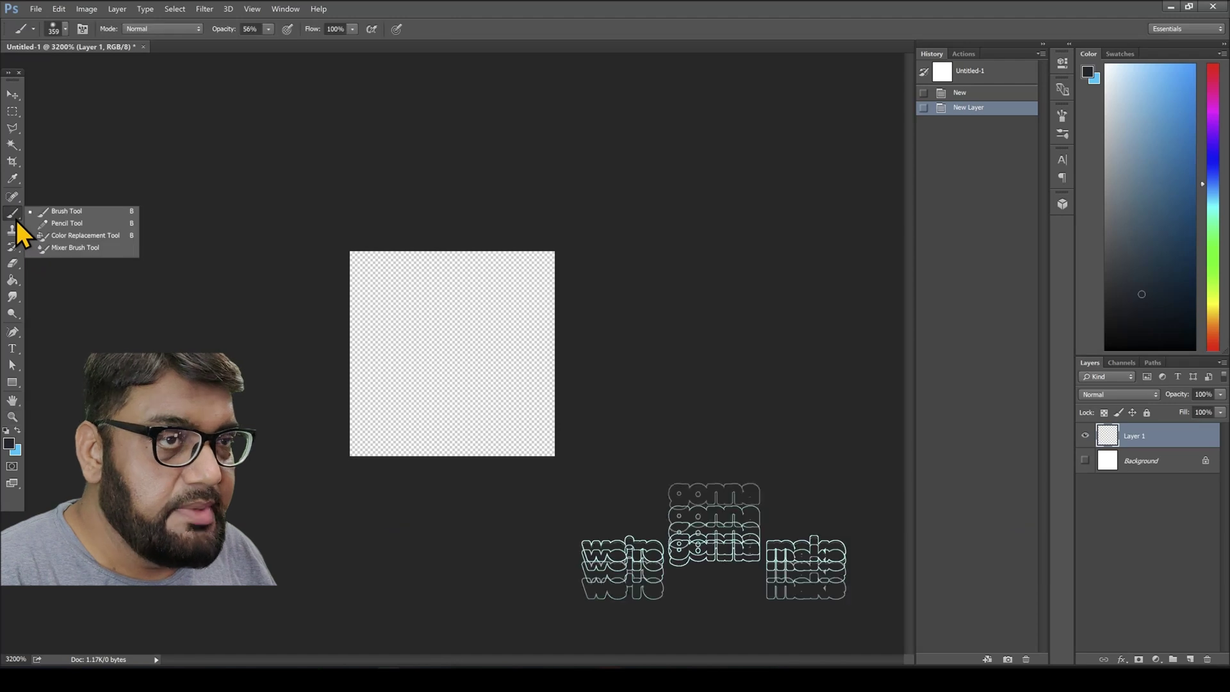
left_click(96, 225)
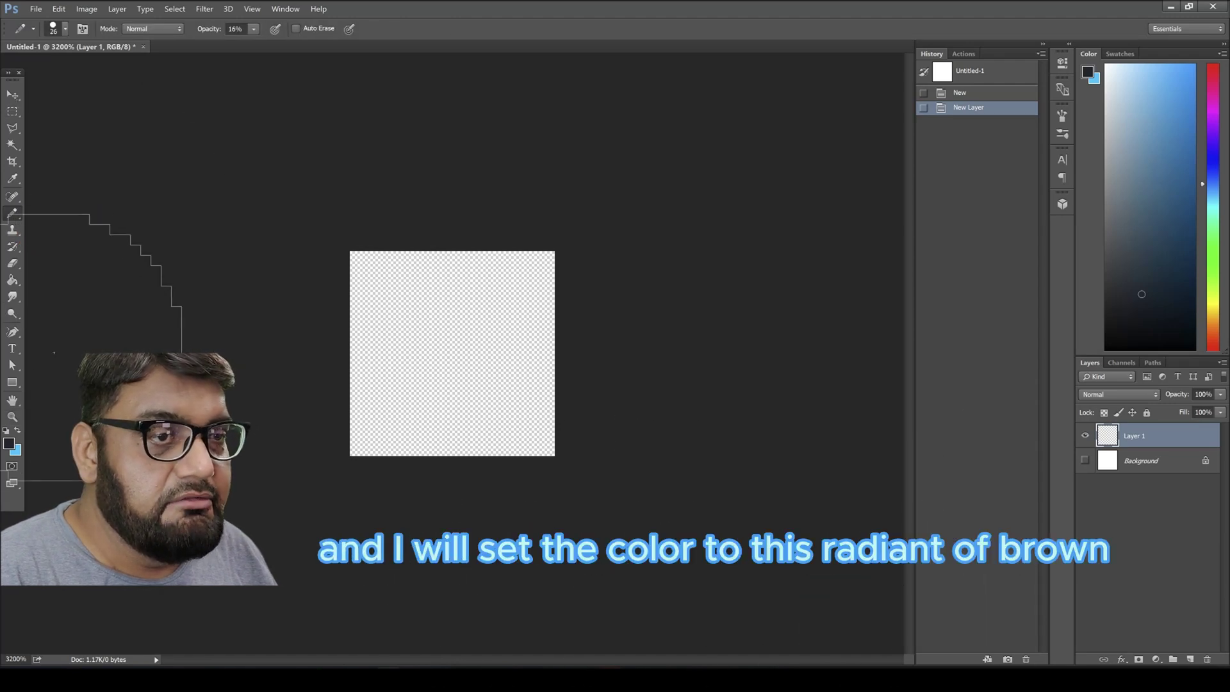
left_click(14, 453)
left_click(8, 443)
left_click(1047, 390)
left_click_drag(1025, 295, 1039, 290)
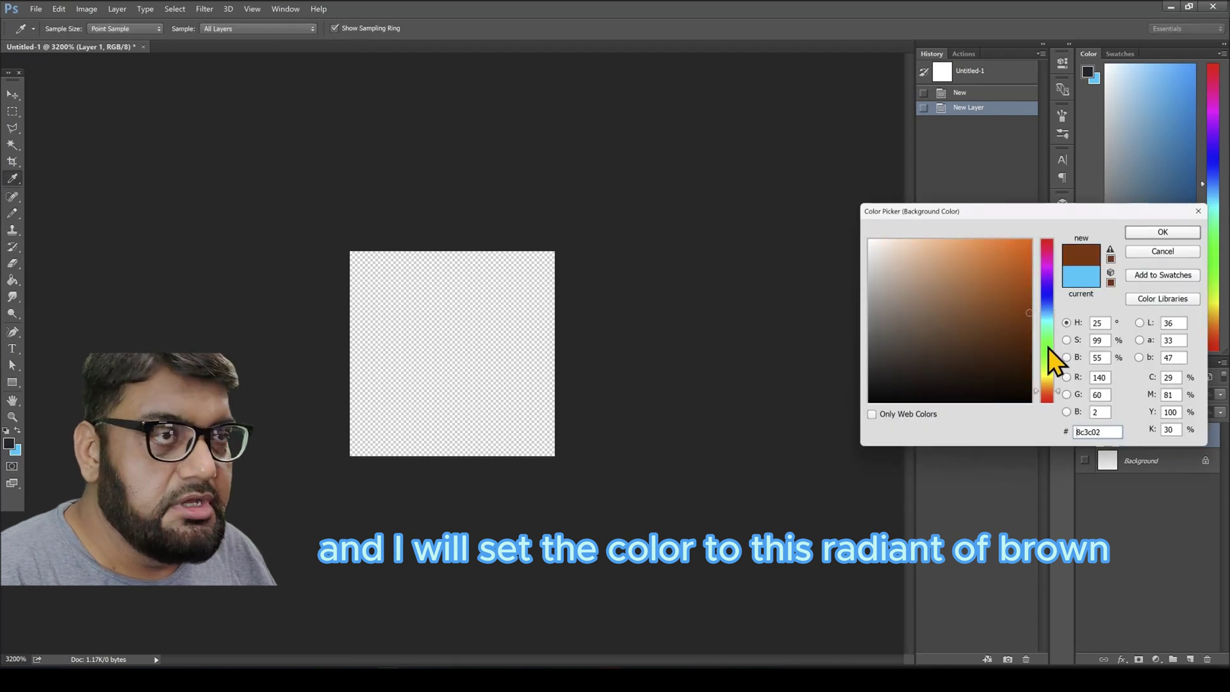
left_click(1163, 232)
Step: Set the pencil size to 1 px and its opacity to 100%, and undo a short test stroke
left_click(57, 28)
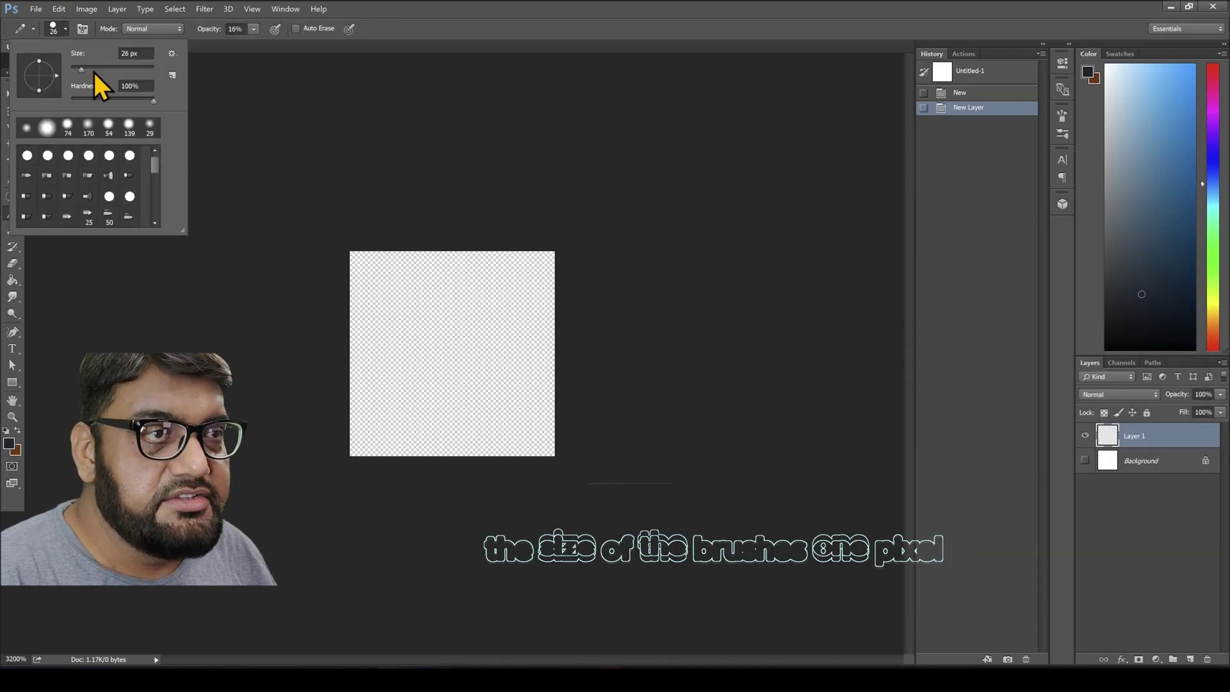
left_click_drag(95, 73, 65, 74)
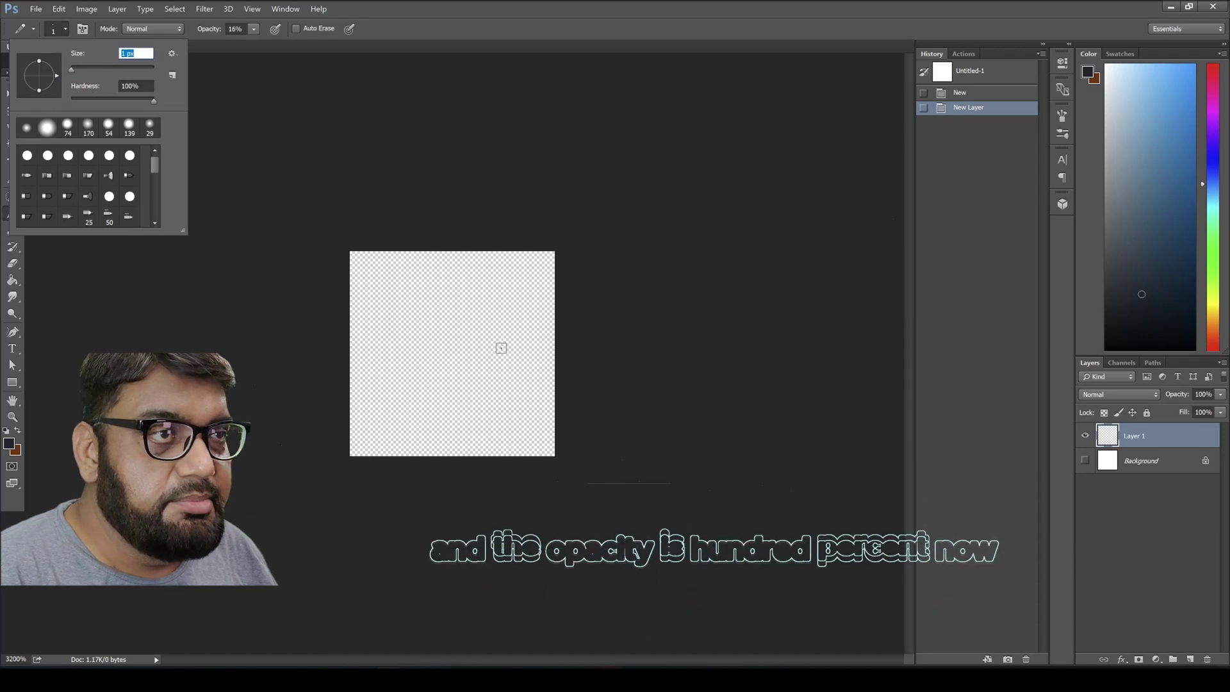
left_click(254, 28)
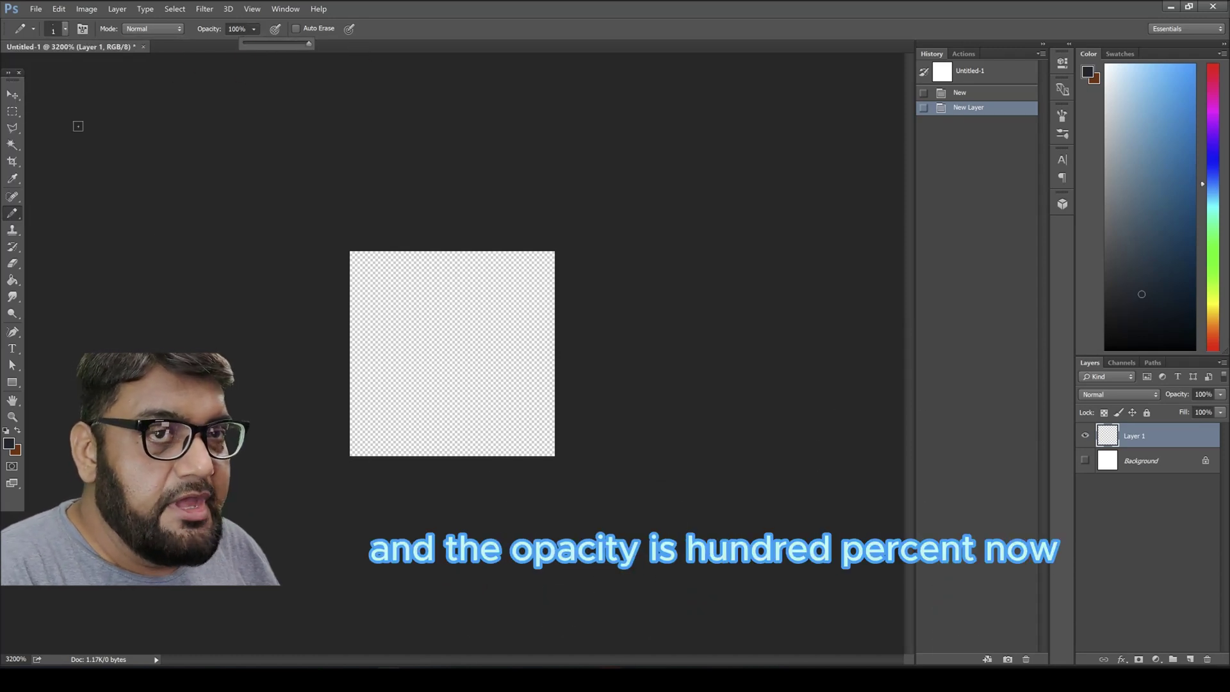
left_click_drag(519, 369, 483, 368)
key("ctrl+z")
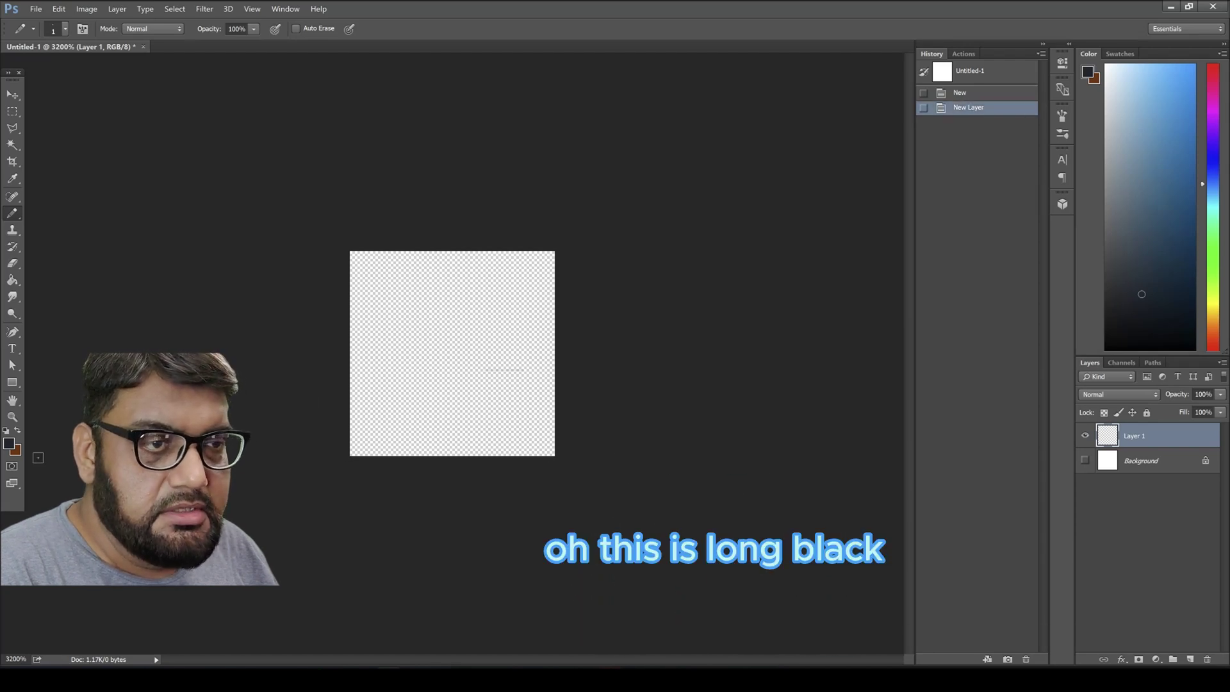
Step: Make brown the foreground colour and outline the beak with three horizontal lines, tip pixels and a vertical back edge
left_click(17, 430)
left_click(528, 363)
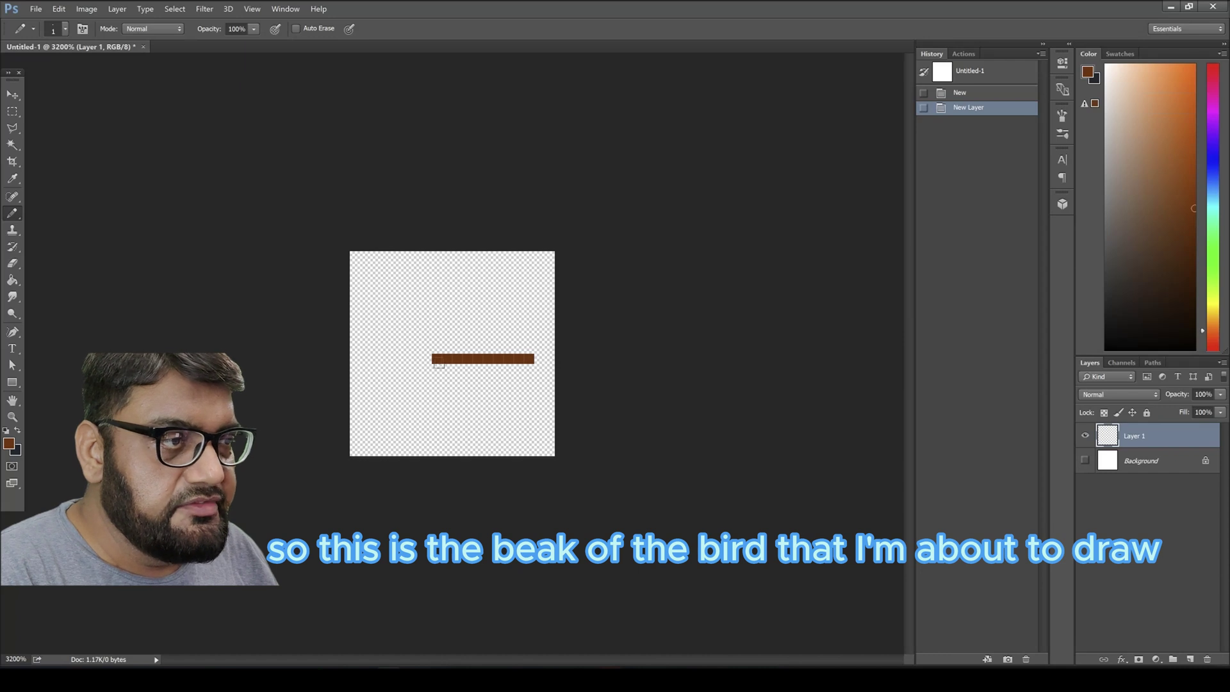
left_click(539, 369)
left_click_drag(459, 380, 437, 379)
left_click(530, 390)
left_click_drag(519, 400, 446, 400)
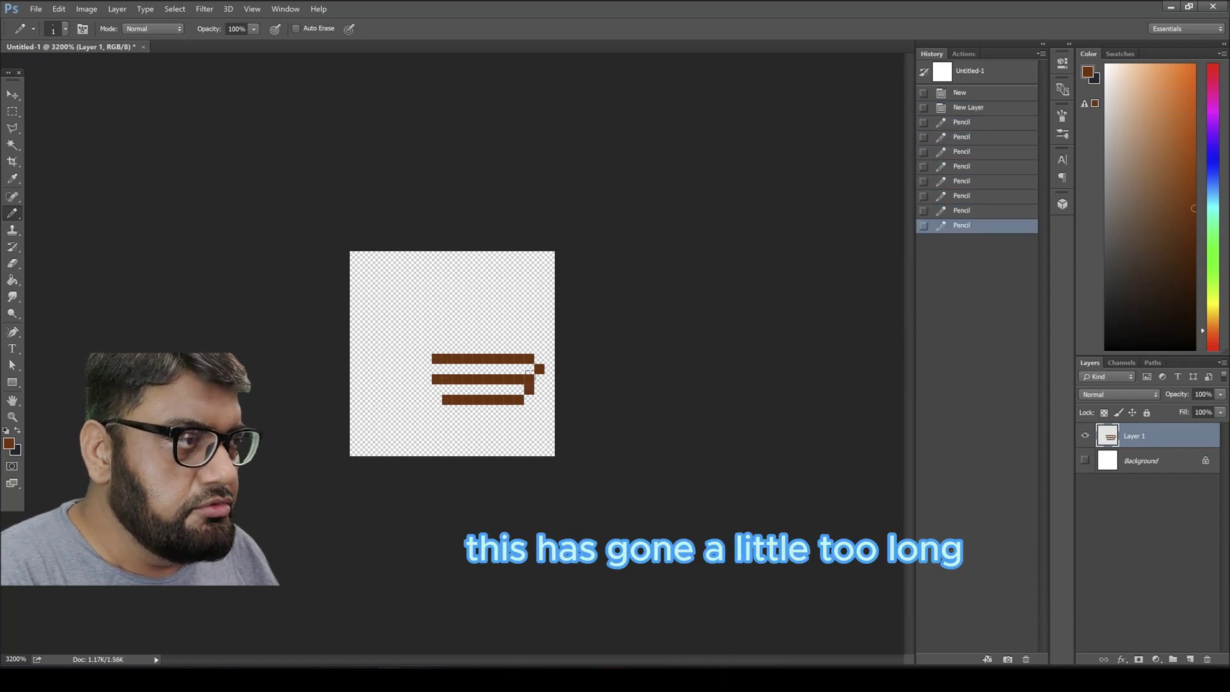
left_click(467, 369)
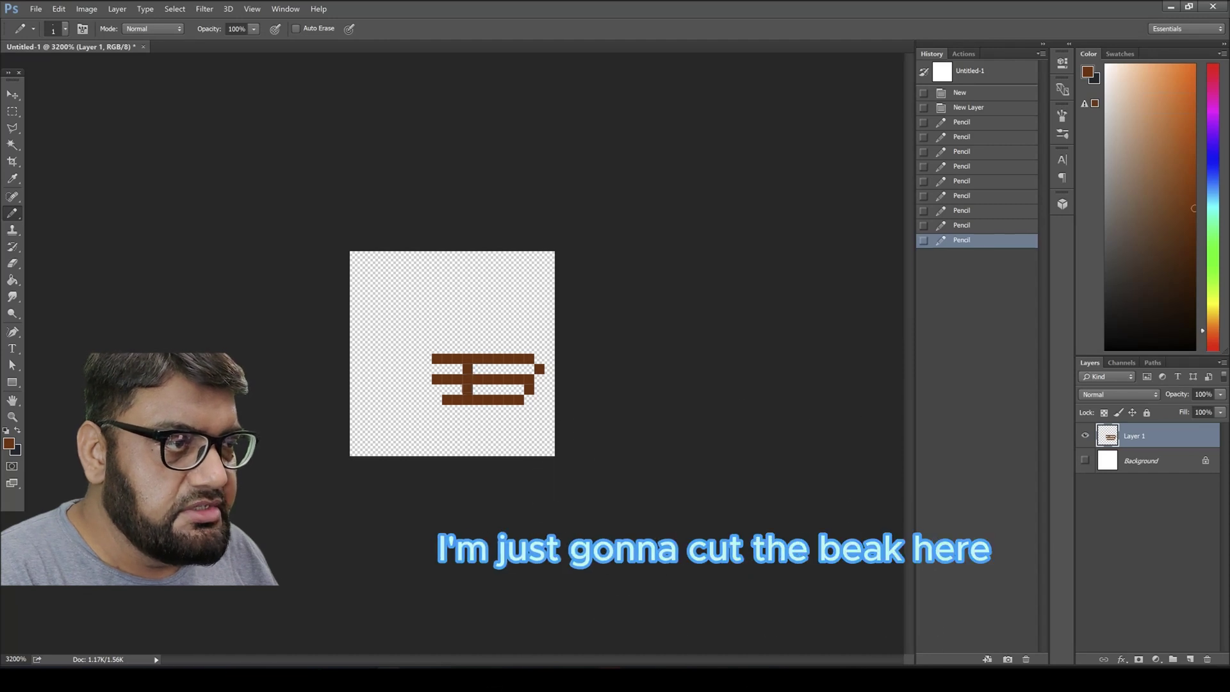
left_click(467, 389)
Step: Set the eraser to 1 px at 100% opacity and erase the pixel where the middle beak line crosses its back edge
key("e")
left_click(470, 390)
key("ctrl+z")
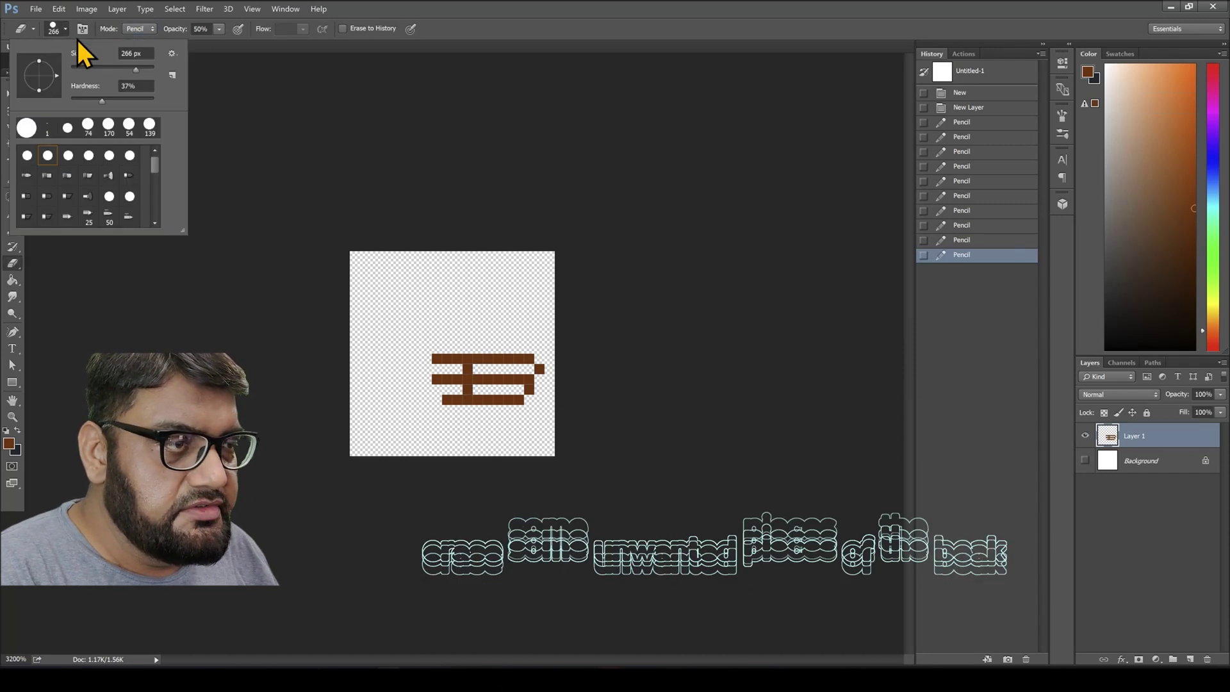
left_click(467, 379)
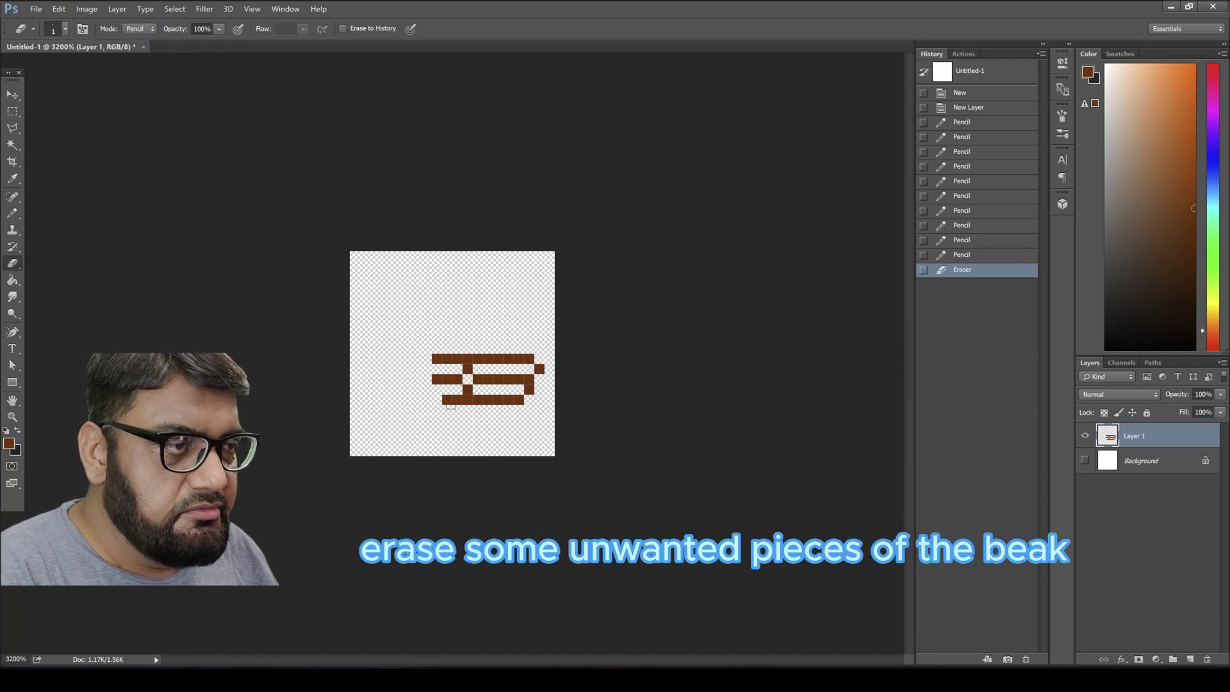
Step: Erase the surplus ends of the three beak lines so the back of the beak comes to a pointed outline
left_click(447, 379)
left_click(437, 380)
left_click(447, 399)
left_click(458, 400)
left_click(468, 400)
left_click(468, 359)
left_click(457, 359)
left_click(447, 359)
left_click(437, 359)
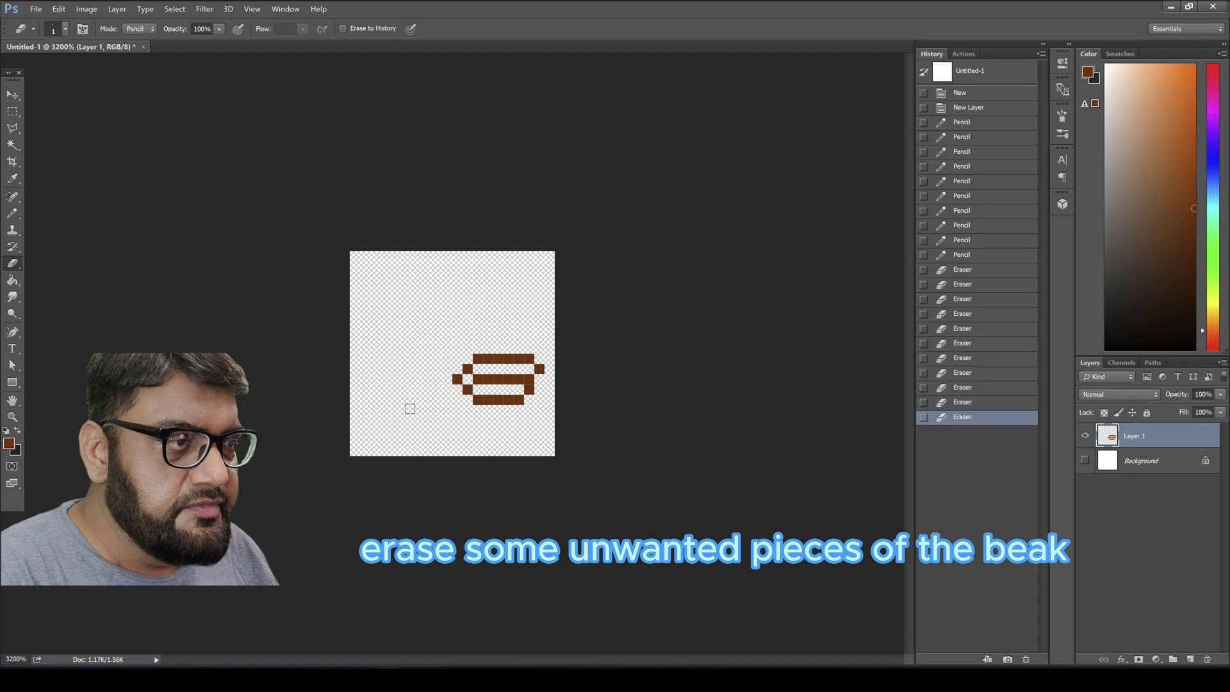
Step: Pencil the head's stepped front edge above the beak and a vertical two-pixel pupil inside it
key("b")
left_click(508, 318)
left_click(498, 308)
left_click(488, 297)
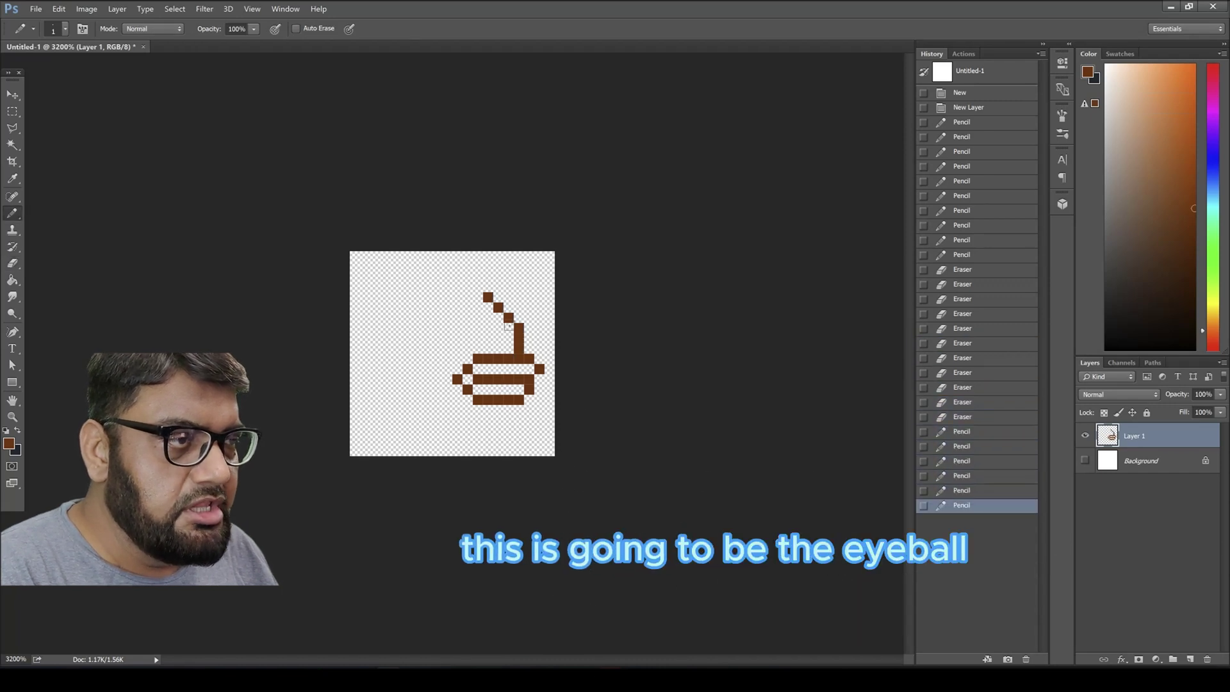
left_click(499, 328)
left_click(498, 339)
Step: Draw the flat top line of the head and the curved back edge of the eye below it
left_click(478, 297)
left_click(468, 298)
left_click(458, 297)
left_click(448, 297)
left_click(437, 298)
left_click(468, 307)
left_click(457, 318)
left_click(457, 328)
Step: Place the first pixel of the wing's inner edge and draw the belly outline from below the beak towards the tail
left_click(437, 369)
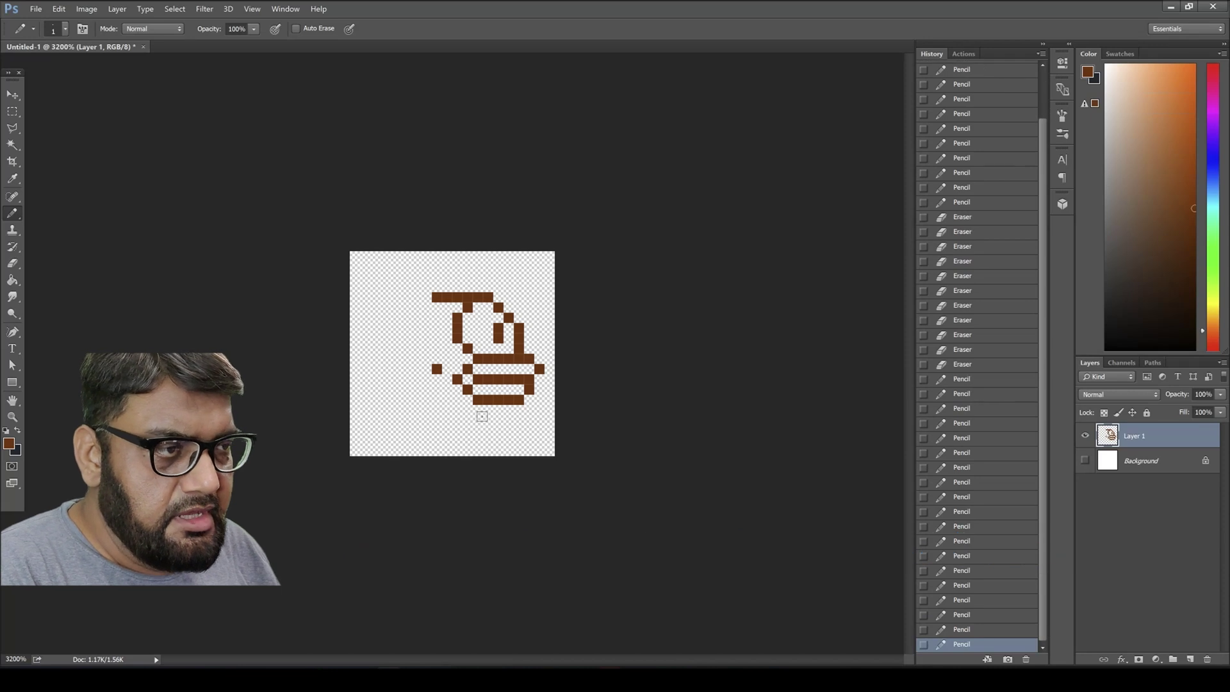
left_click(468, 410)
left_click(457, 410)
left_click(447, 410)
left_click(437, 410)
left_click(427, 410)
left_click(417, 400)
left_click(407, 400)
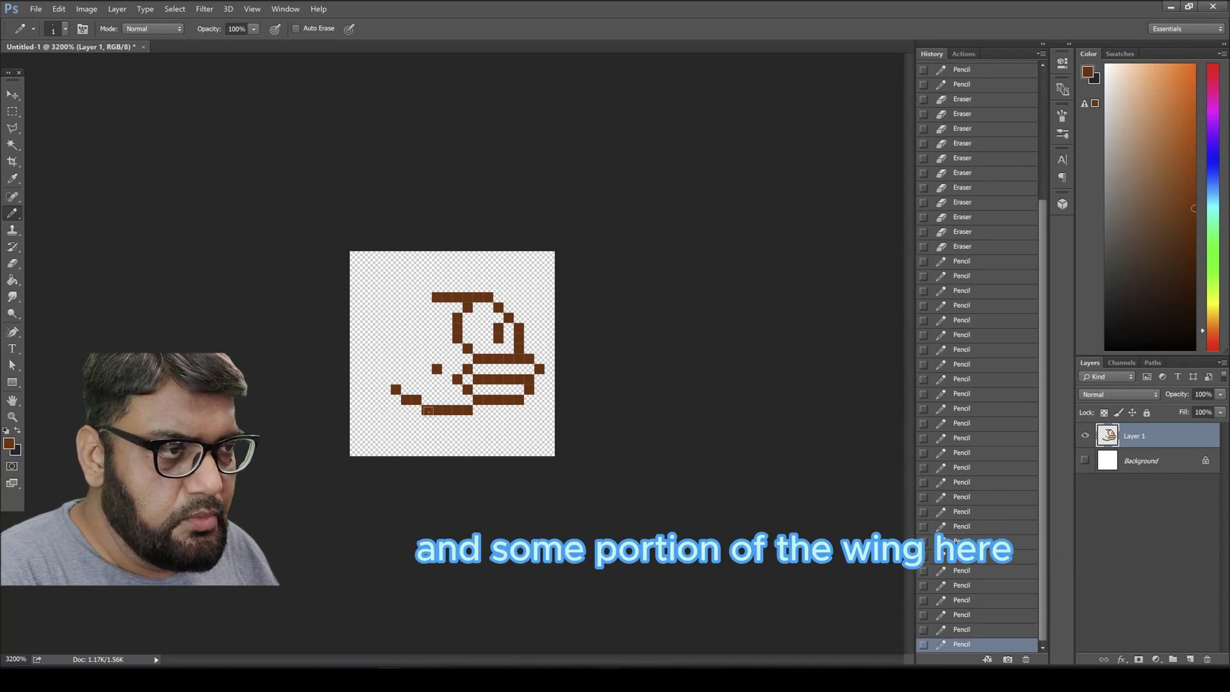
Step: Draw the upper line of the wing and close the wing outline at its rear tip
left_click_drag(435, 357, 391, 349)
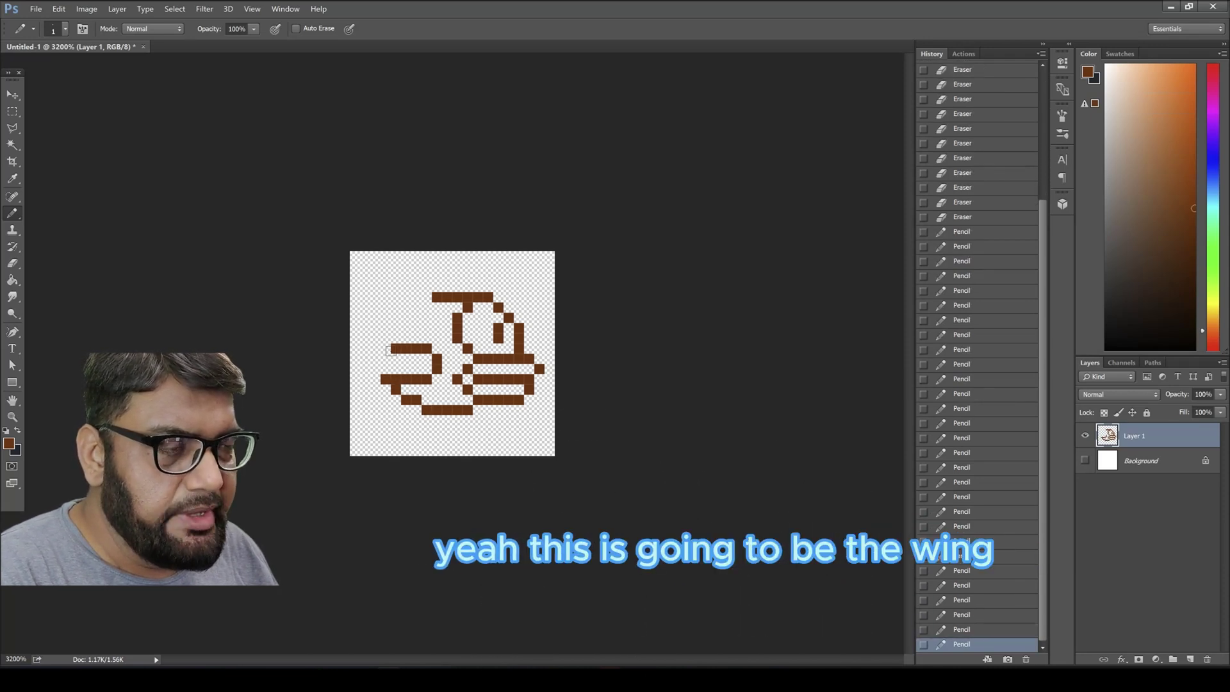
left_click(385, 348)
left_click(376, 369)
left_click(375, 359)
Step: Draw the stepped back outline from the wing up to the top of the head
left_click(385, 338)
left_click(396, 328)
left_click(406, 318)
left_click(416, 307)
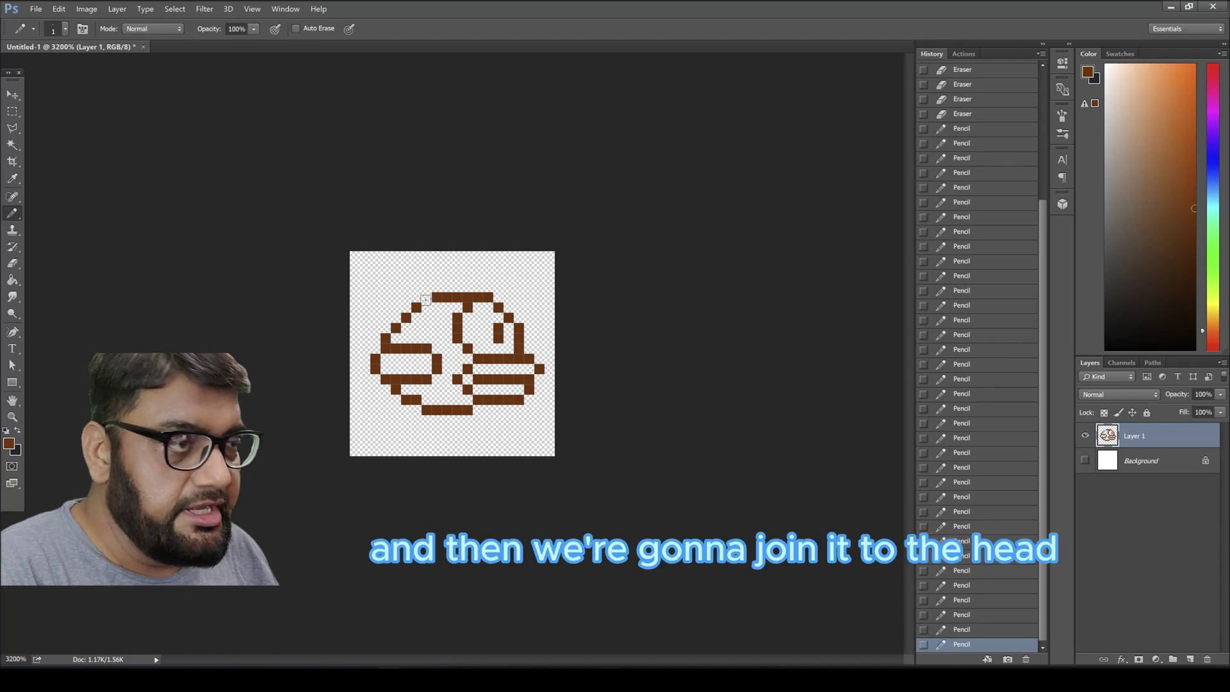
left_click(426, 310)
Step: Save the drawing as a Photoshop file named Birds in the FlappyBirds Assets folder
left_click(35, 9)
left_click(89, 132)
type("Bird")
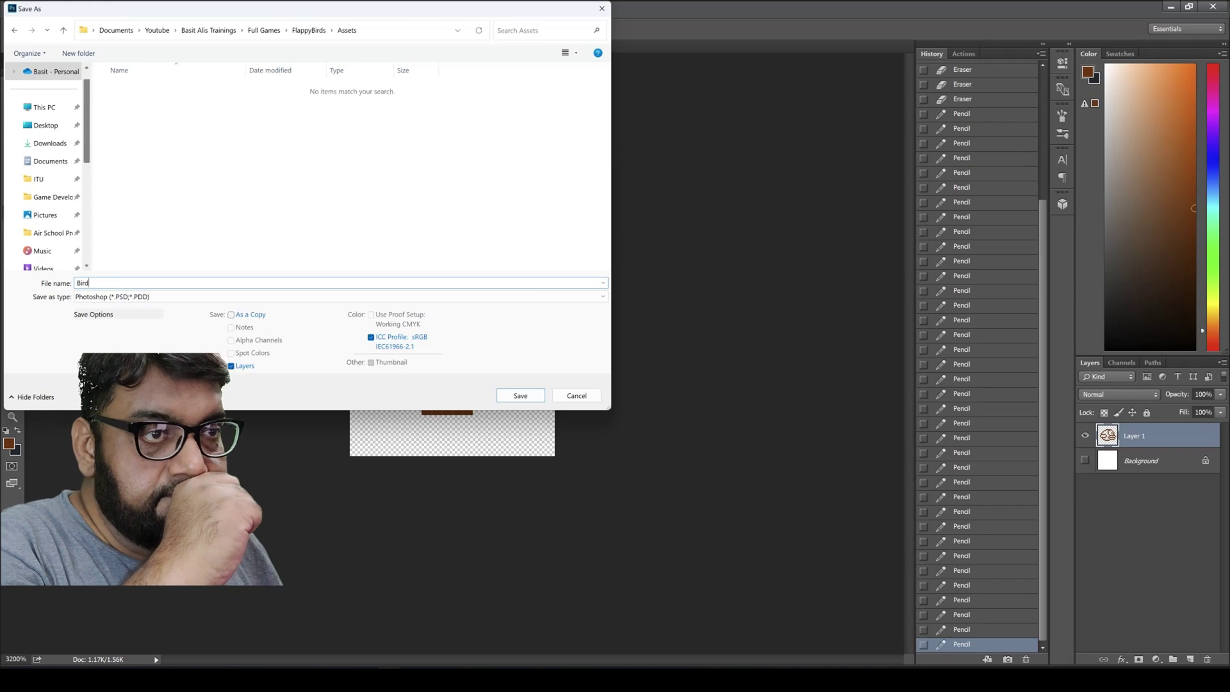
type("s")
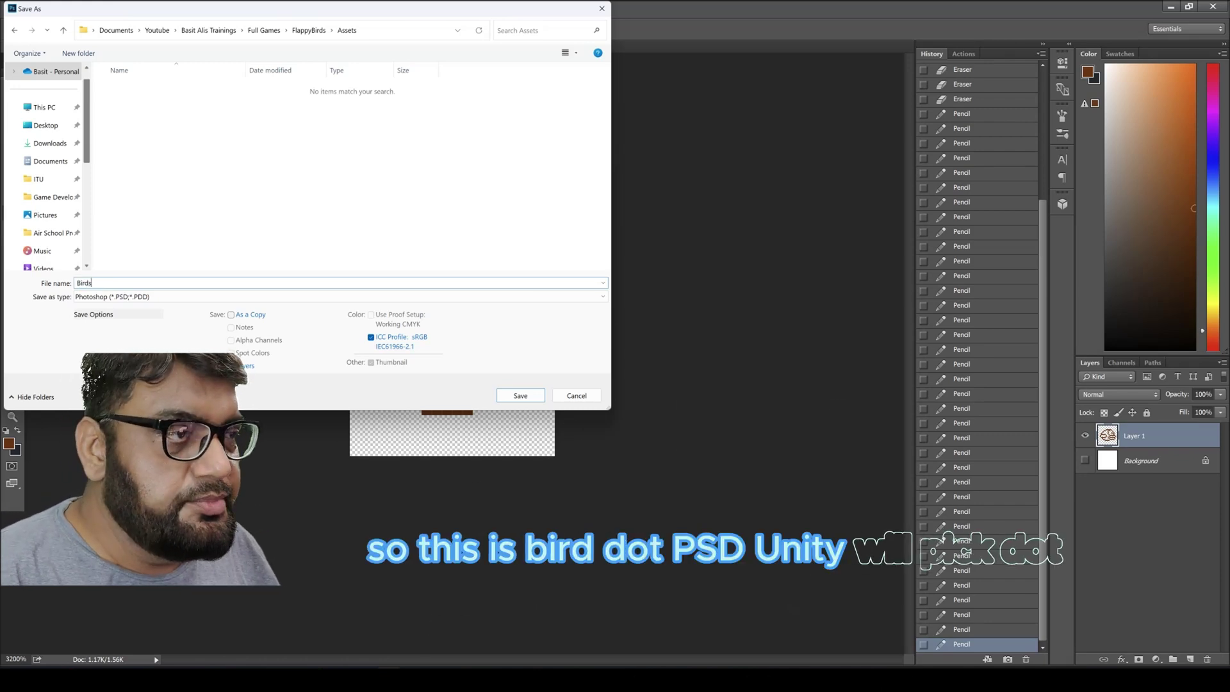
key("Return")
left_click(745, 206)
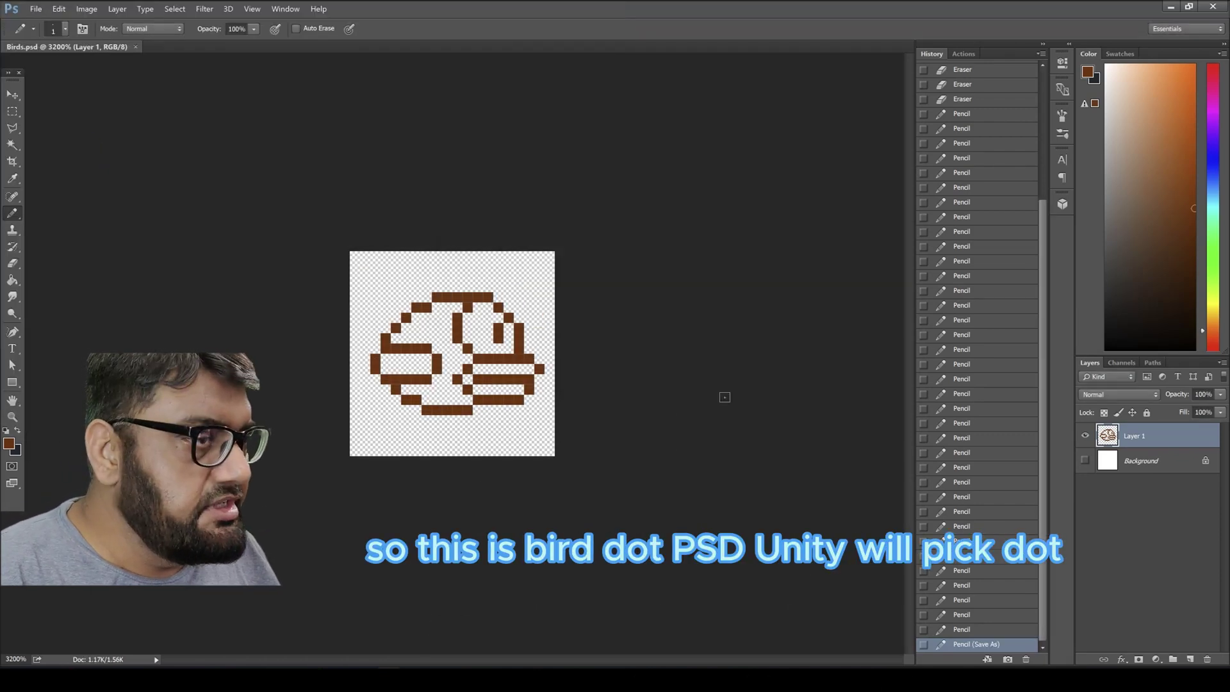
Step: Fill the bird's eye with white and erase the white pixels that spill outside the outline
key("g")
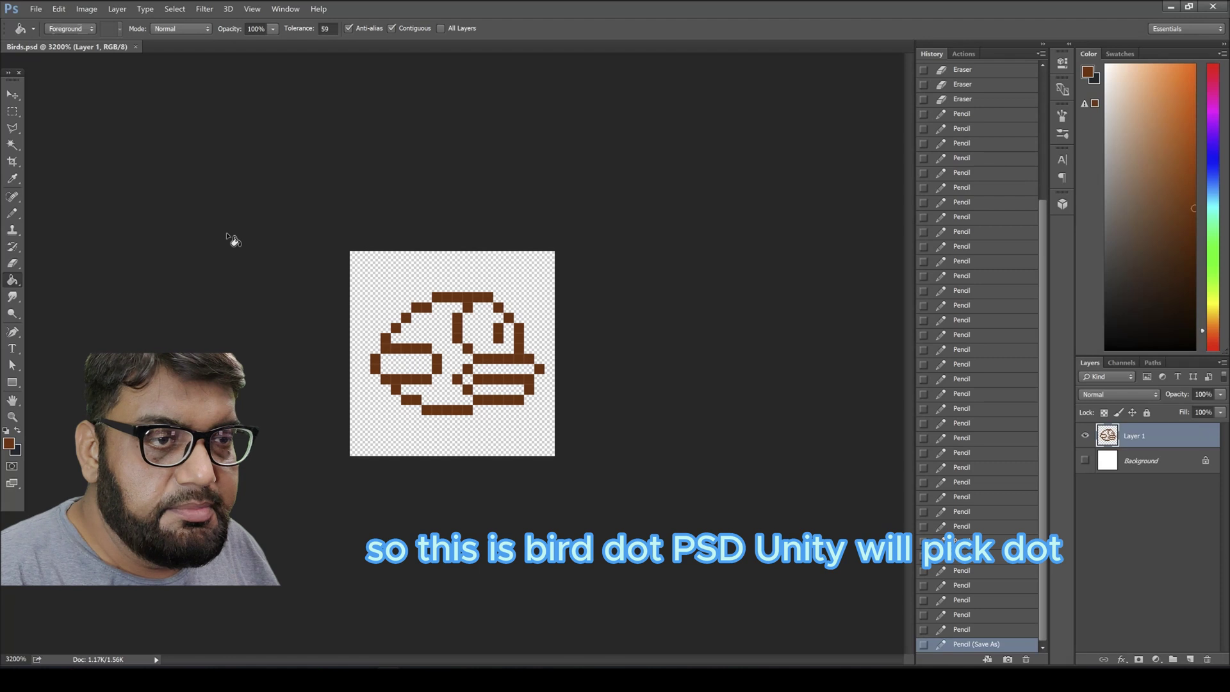
left_click(11, 443)
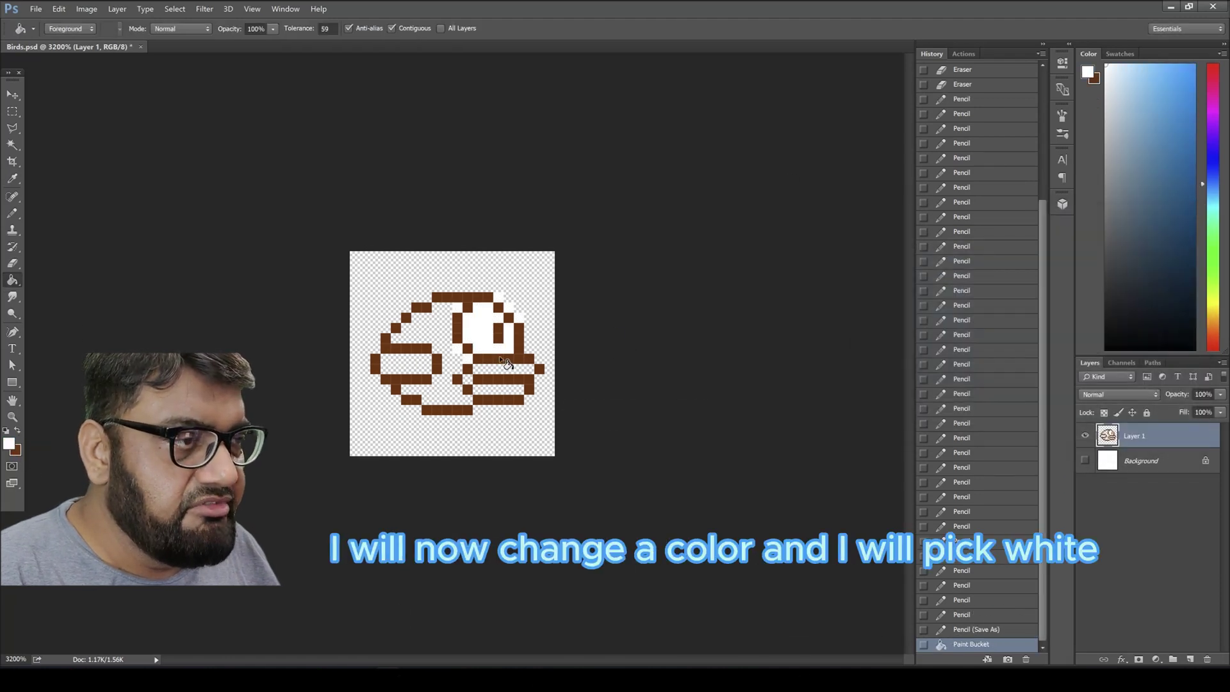
key("e")
left_click(504, 298)
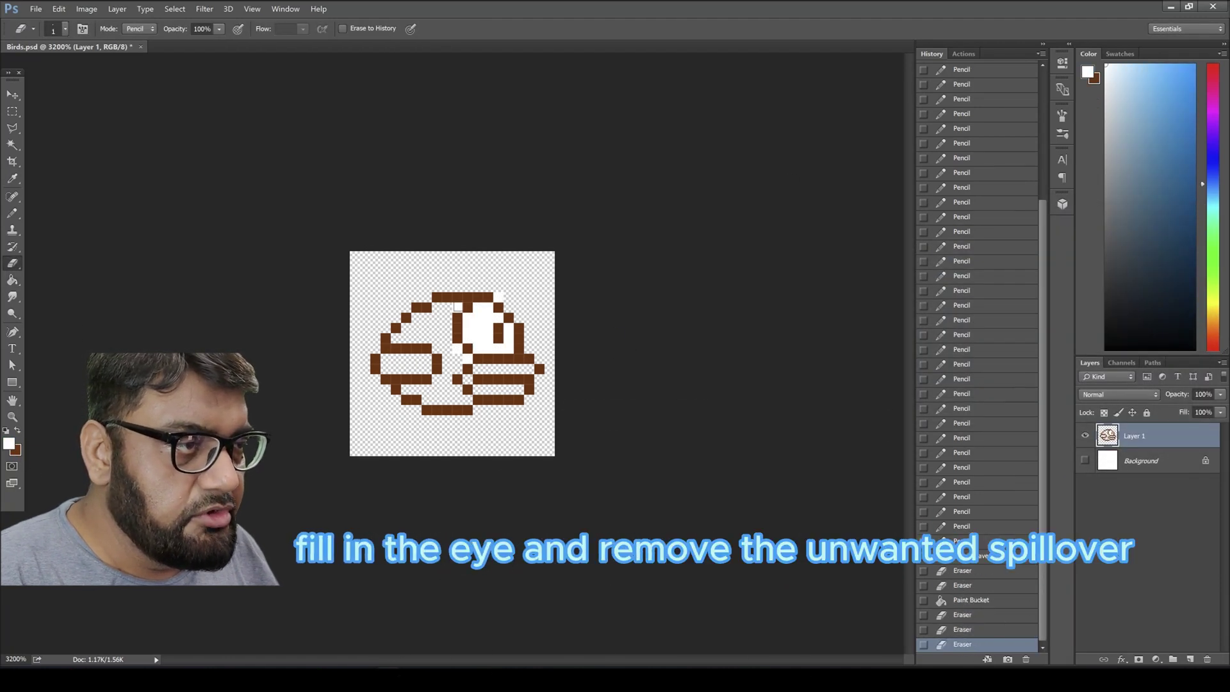
left_click(461, 359)
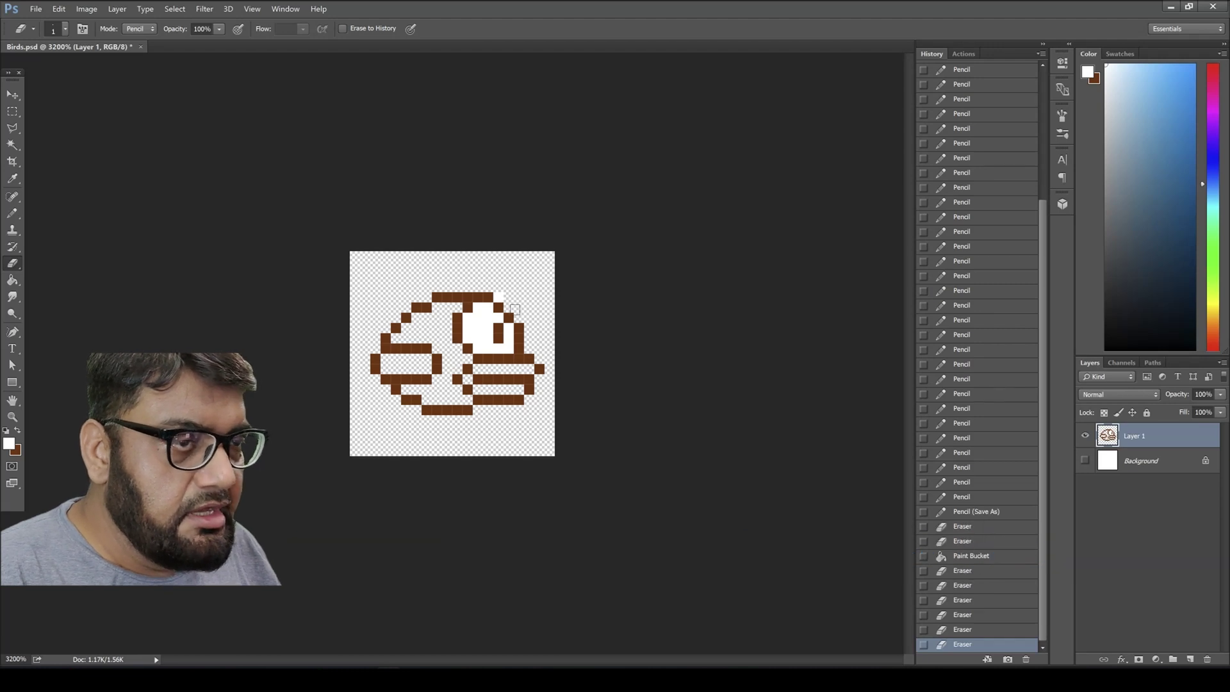
left_click(499, 297)
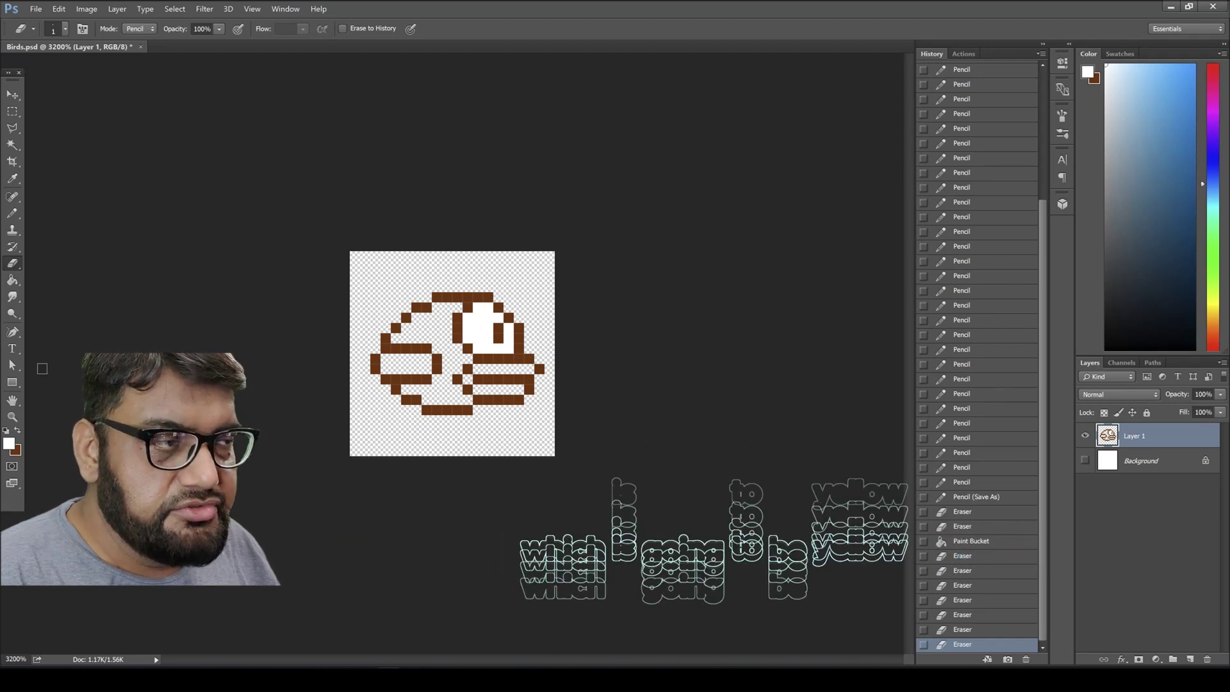
Step: Pick an orangish yellow (#fed92f) as the foreground colour and fill the bird's body with it
left_click(9, 444)
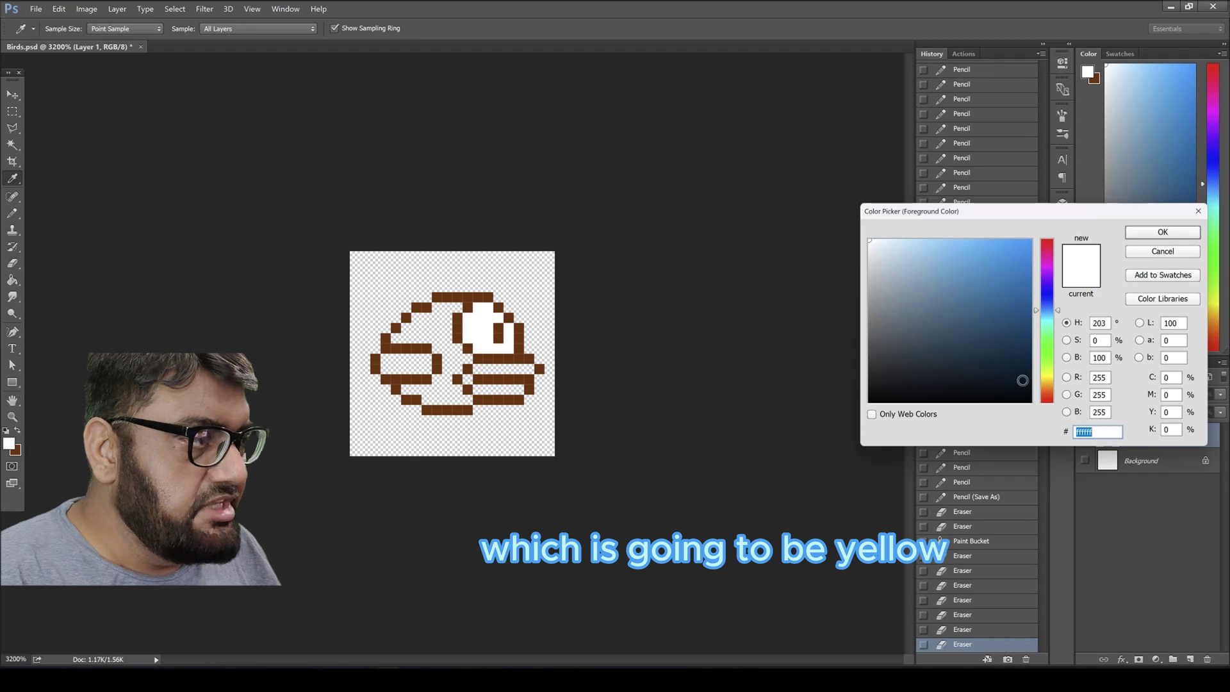
left_click(1051, 378)
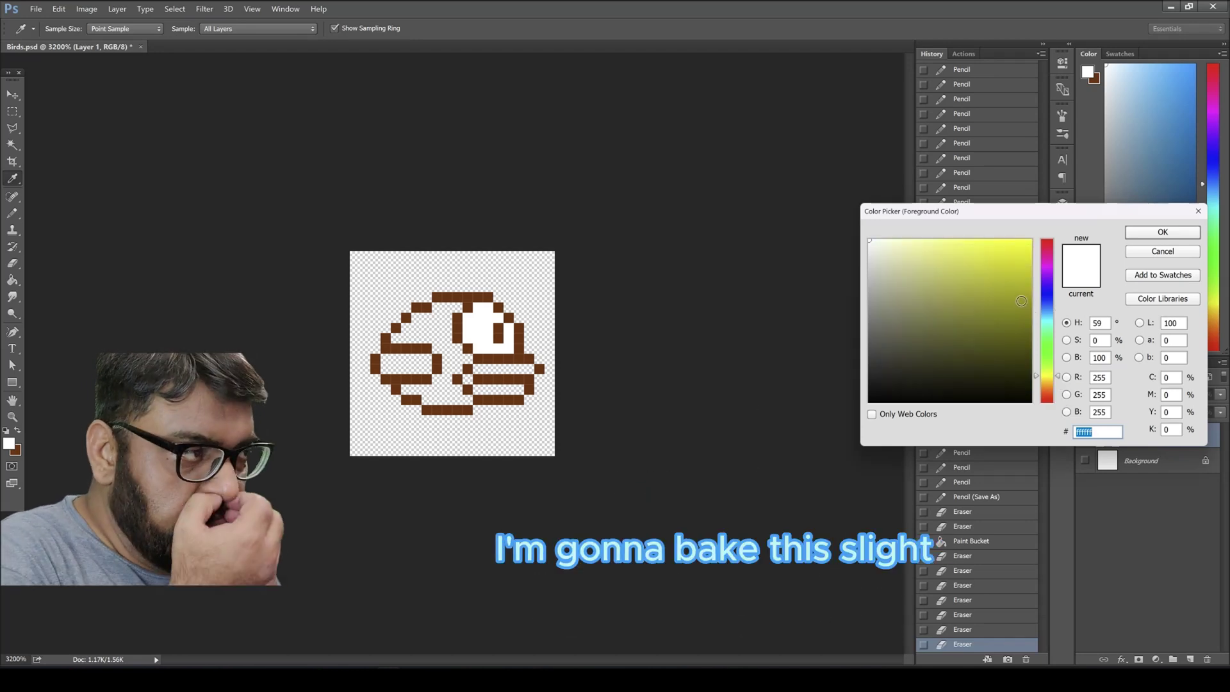
left_click(1050, 381)
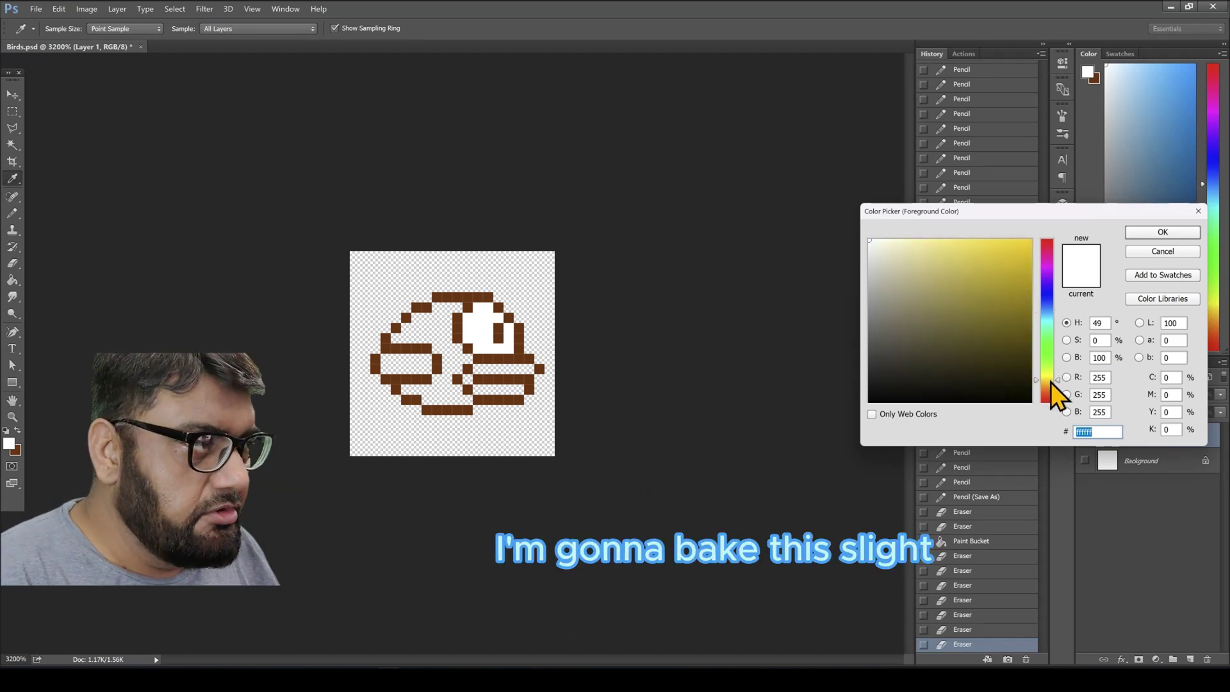
left_click(1001, 241)
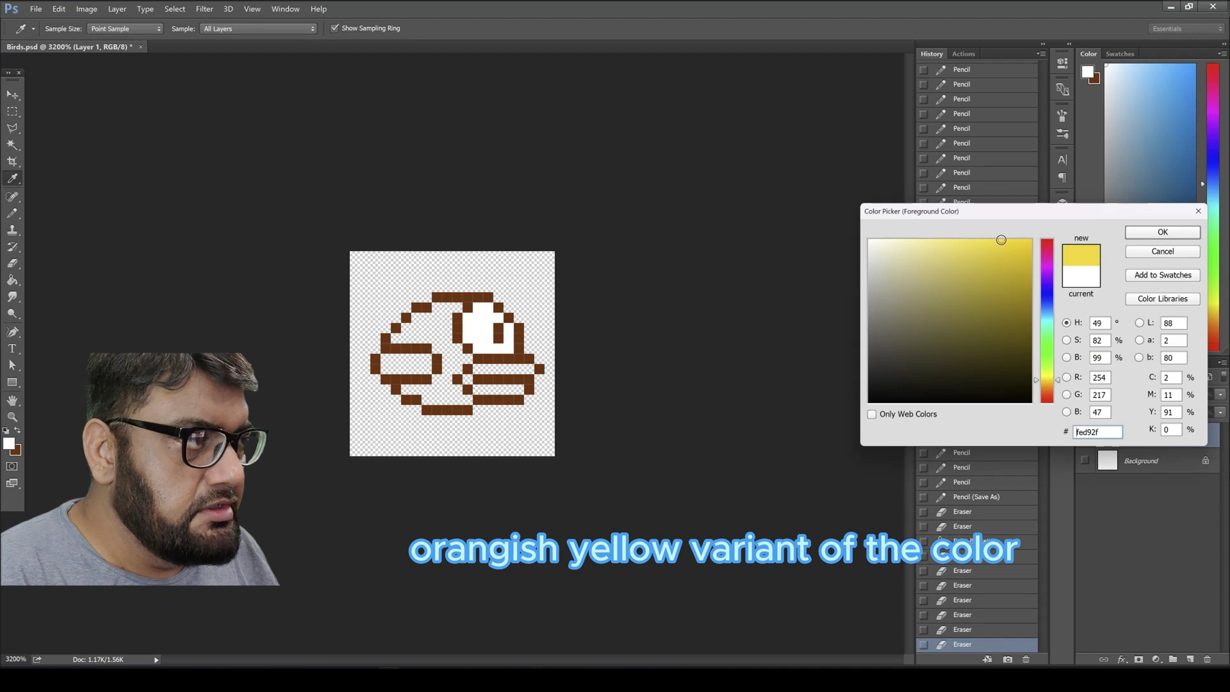
left_click(1141, 236)
key("g")
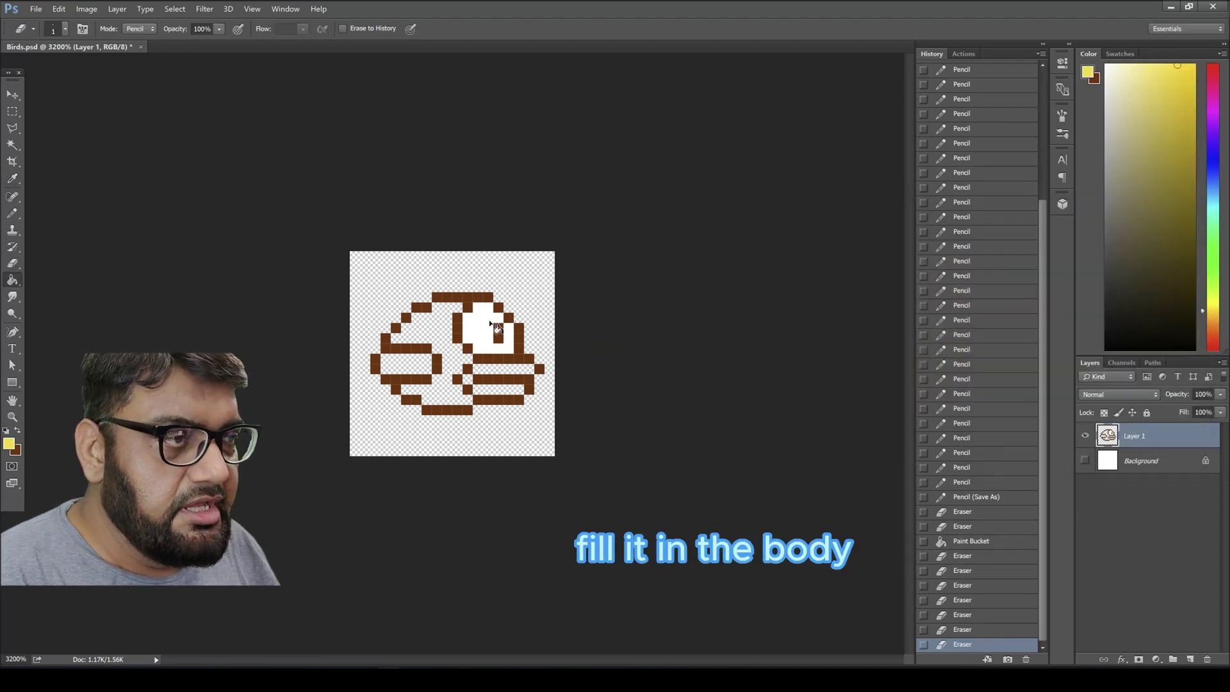
left_click(441, 346)
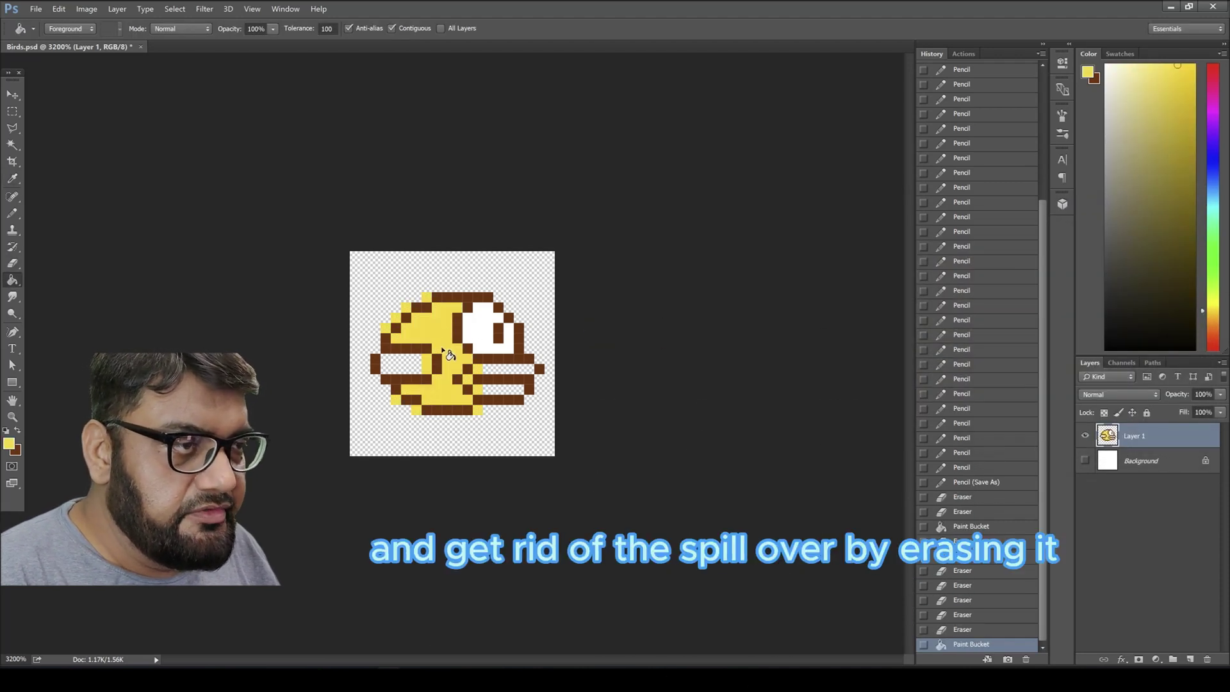
Step: Erase the yellow spillover pixels outside the body outline and inside the beak
key("e")
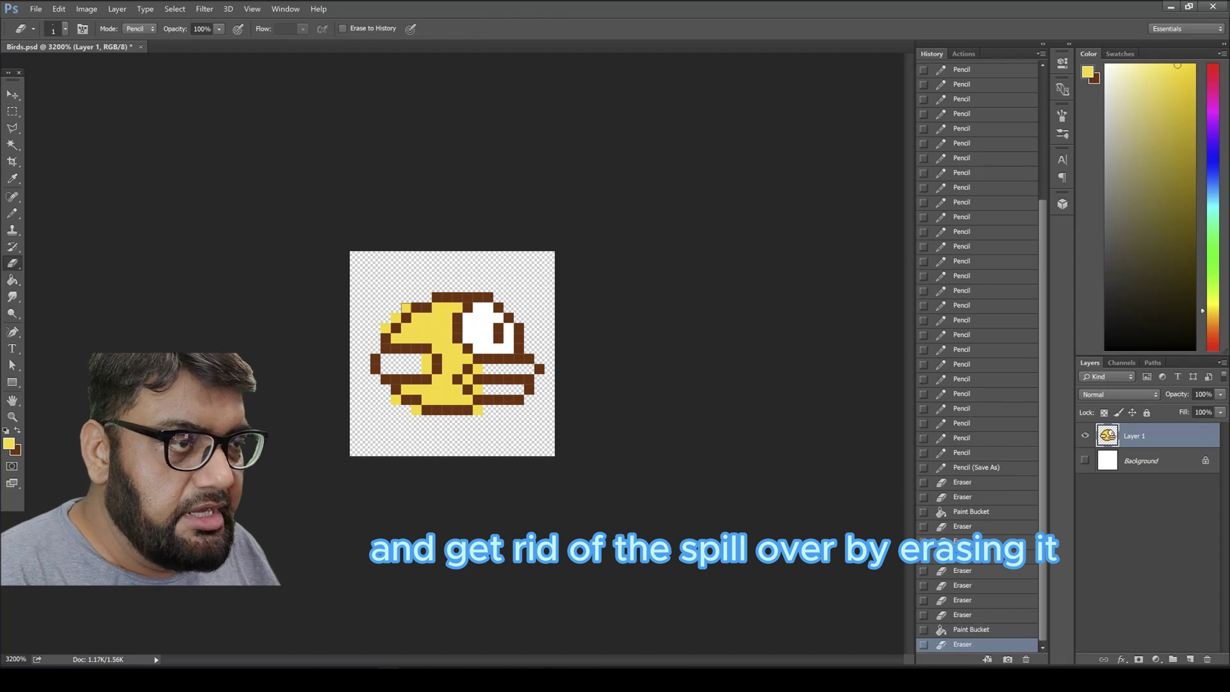
left_click(488, 411)
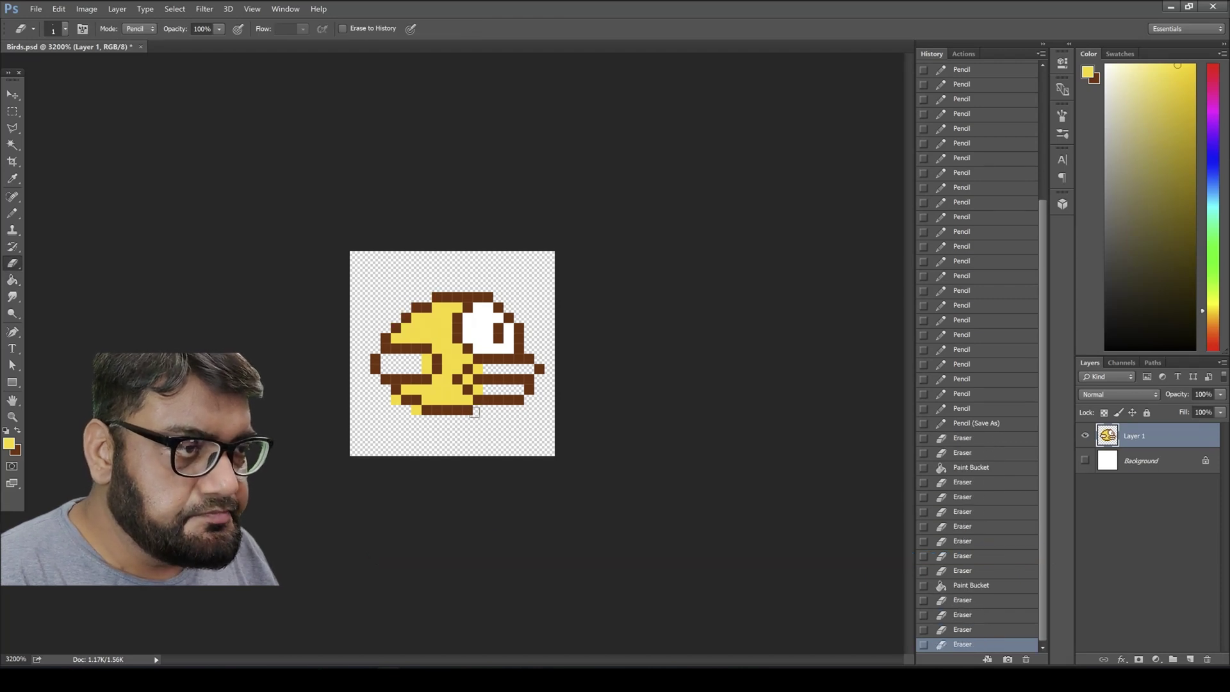
left_click(478, 389)
left_click(468, 380)
left_click(478, 369)
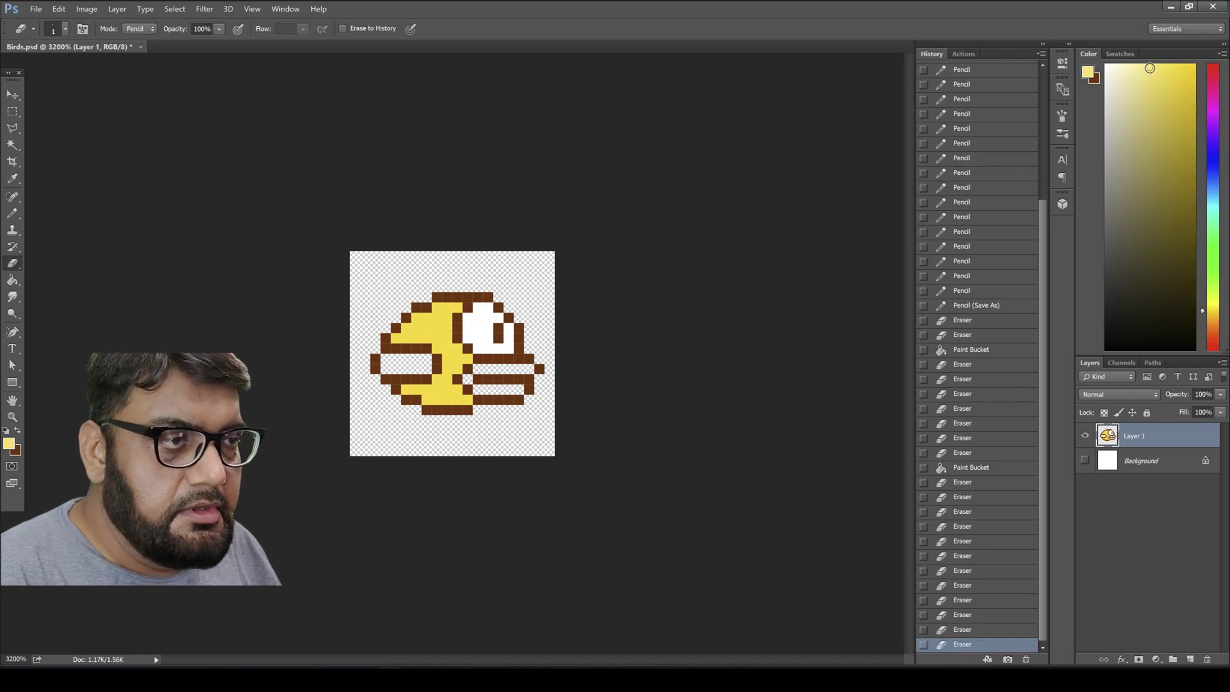
Step: Paint pale yellow highlight pixels along the upper back, just inside the outline up to the eye
key("b")
left_click(415, 319)
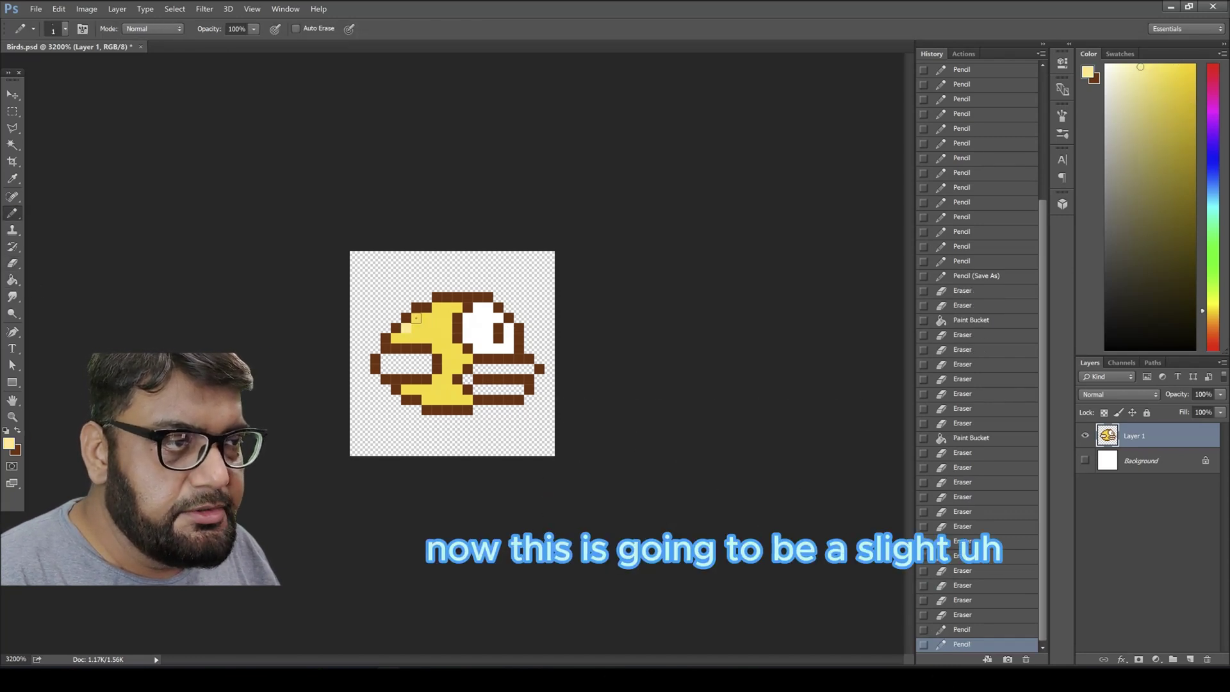
left_click(427, 318)
left_click_drag(437, 307, 458, 307)
Step: Pick an orange tone and shade the lower body below the wing with it
left_click(1196, 113)
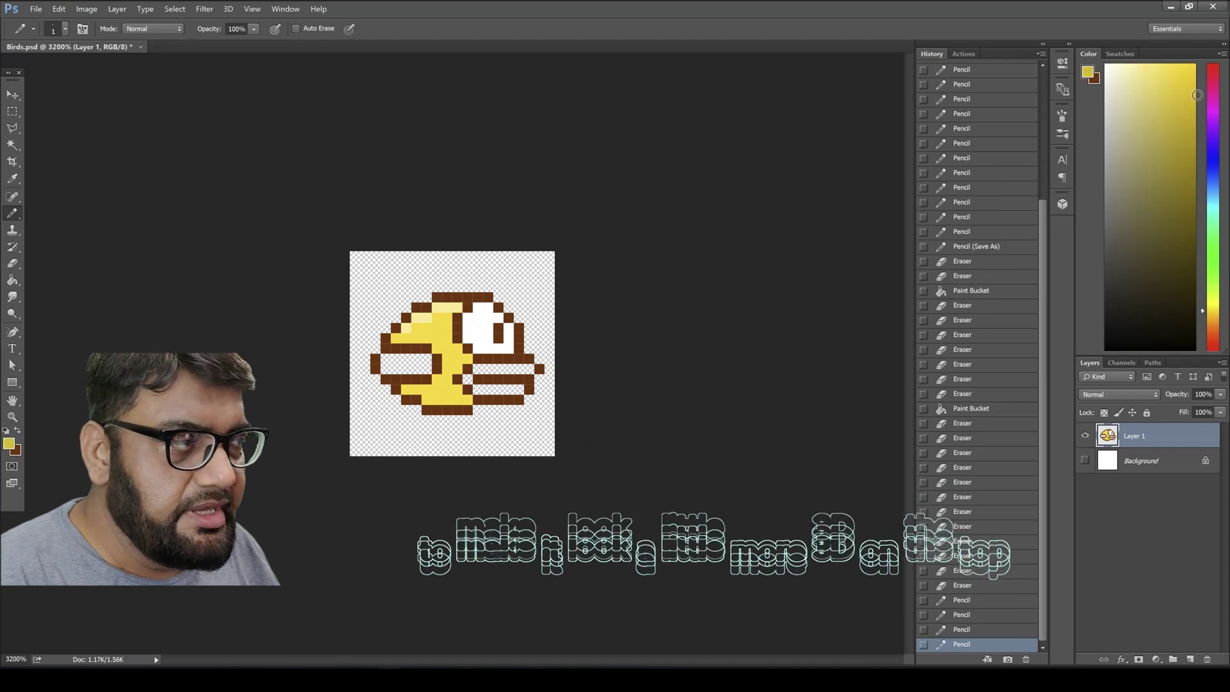
left_click(1211, 319)
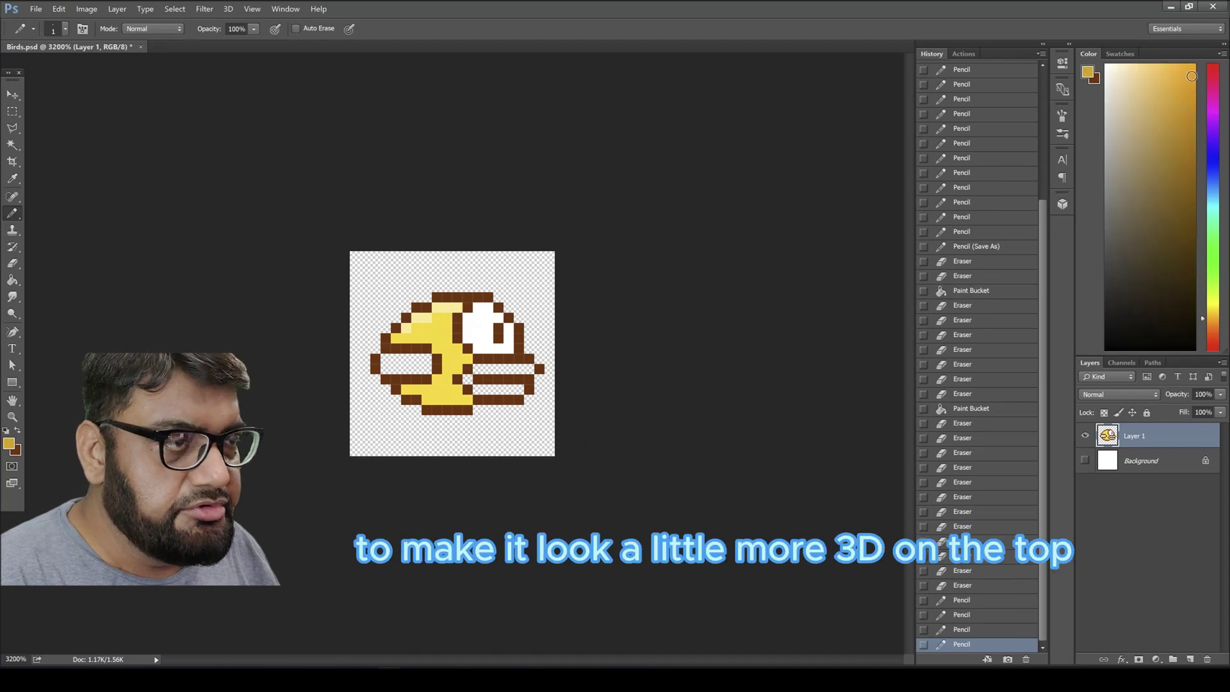
left_click(445, 380)
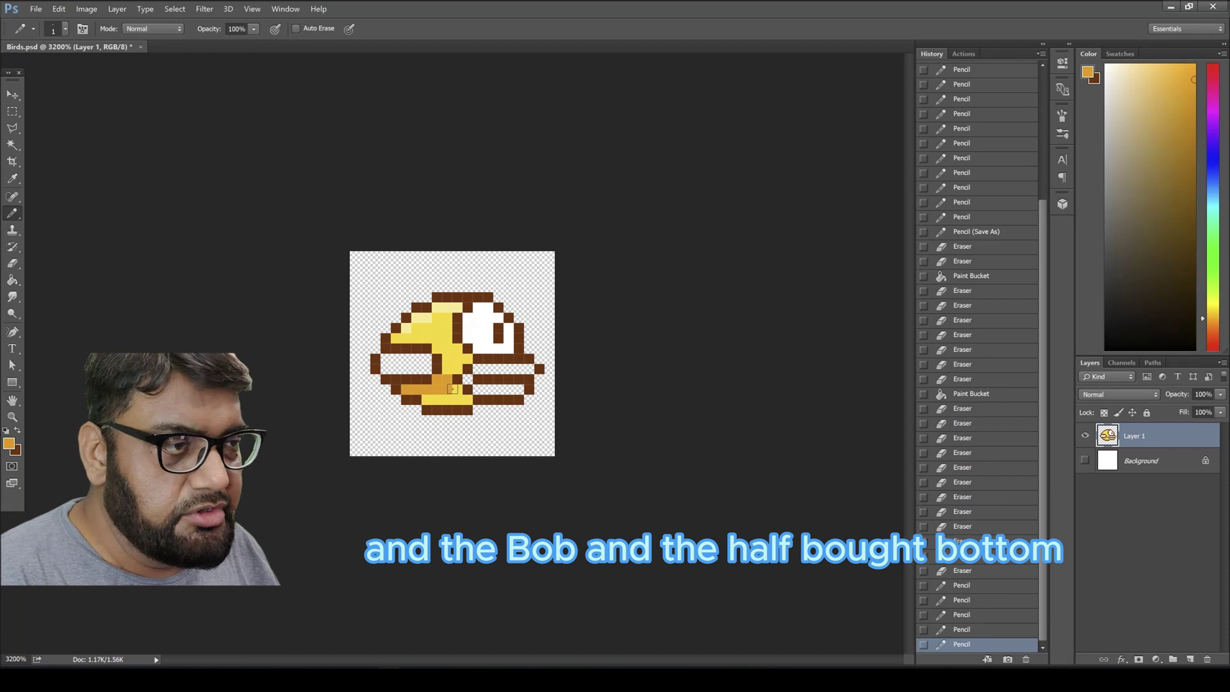
left_click_drag(435, 399, 466, 398)
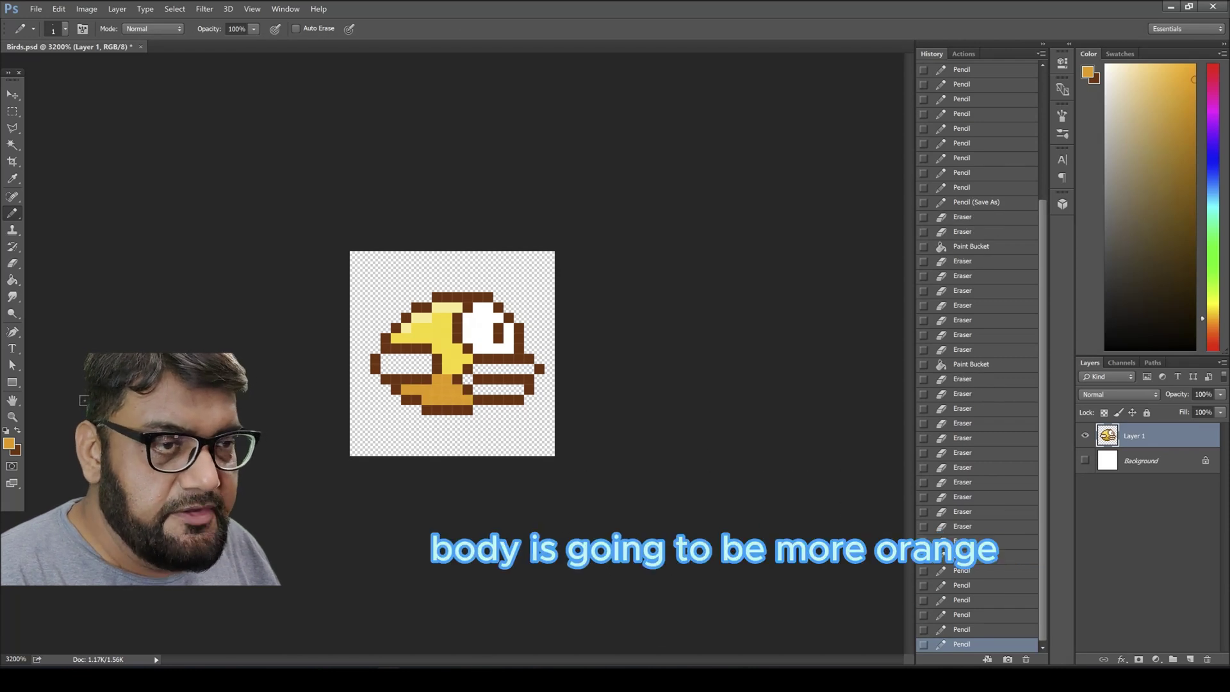
Step: Fill the wing with white and erase the spillover pixels at its rear corners
left_click(1106, 65)
key("g")
left_click(410, 365)
key("e")
left_click(373, 350)
left_click(374, 378)
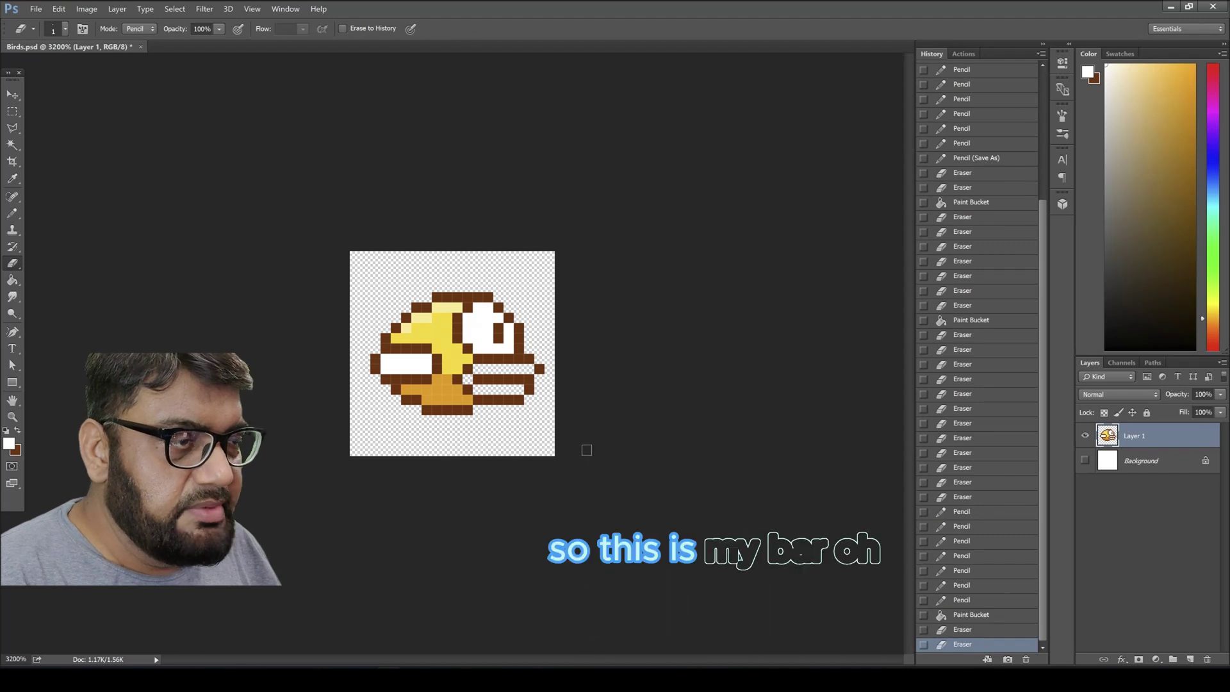
Step: Pick red as the foreground colour and paint the upper and lower beak and the pixel joining them
left_click(1211, 348)
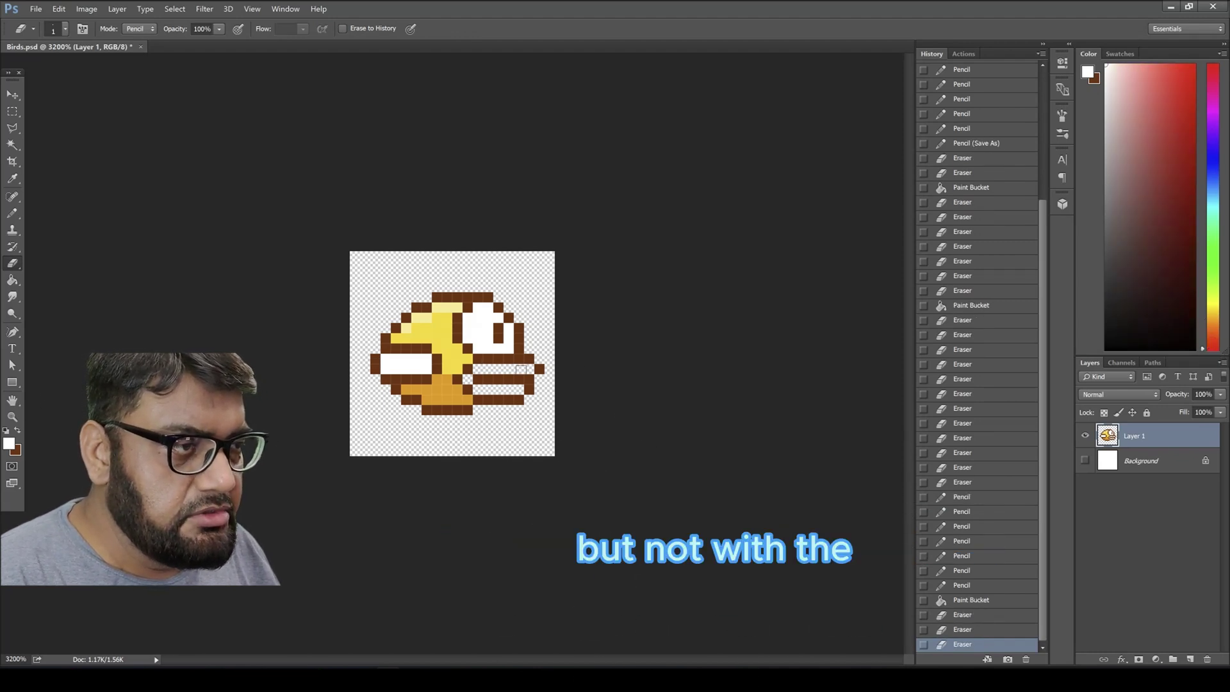
left_click(515, 369)
key("b")
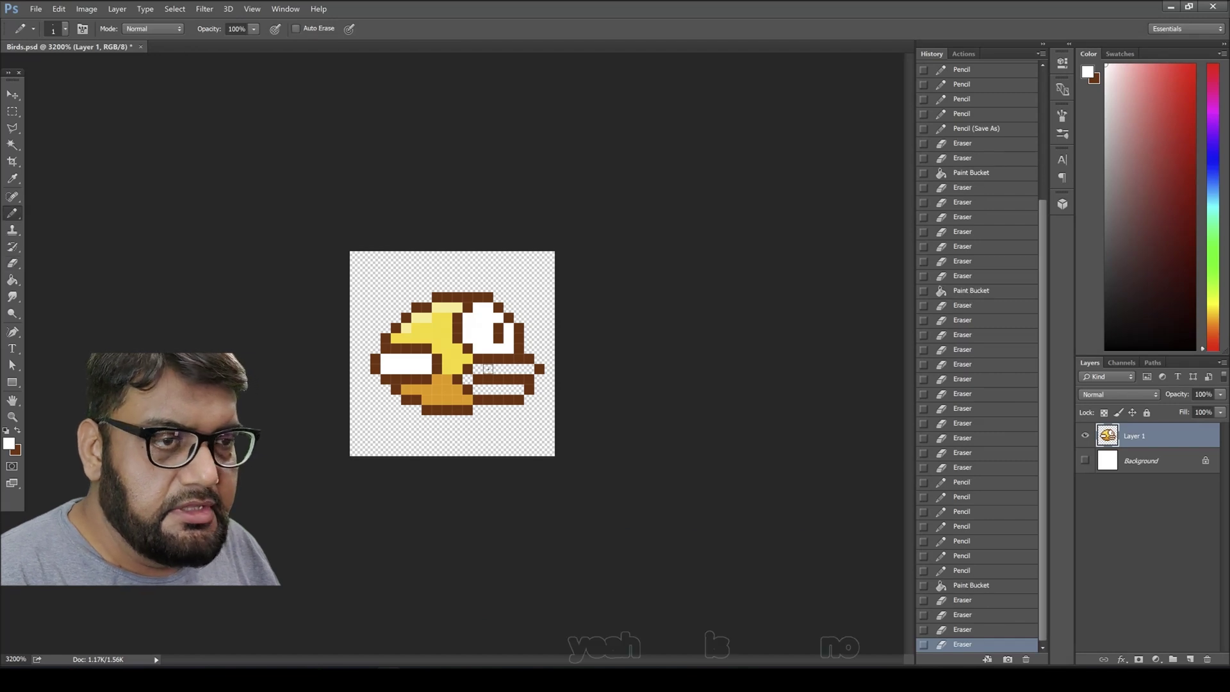
left_click(524, 370)
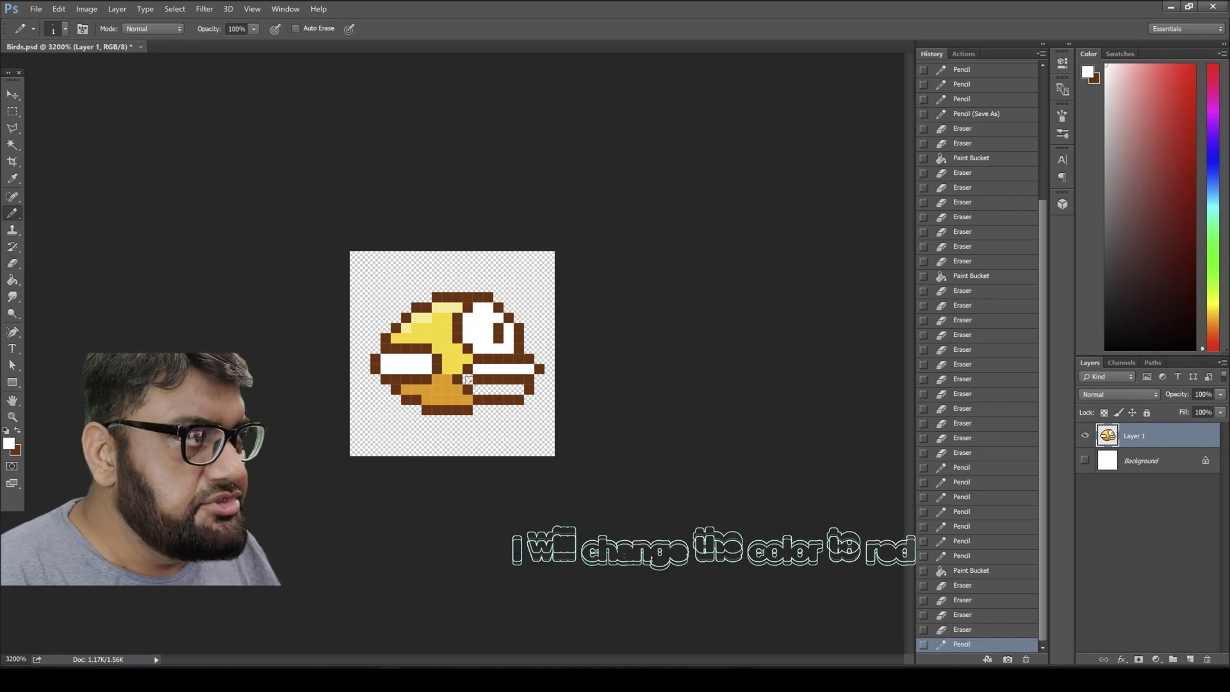
left_click(10, 443)
left_click(992, 267)
left_click(1163, 232)
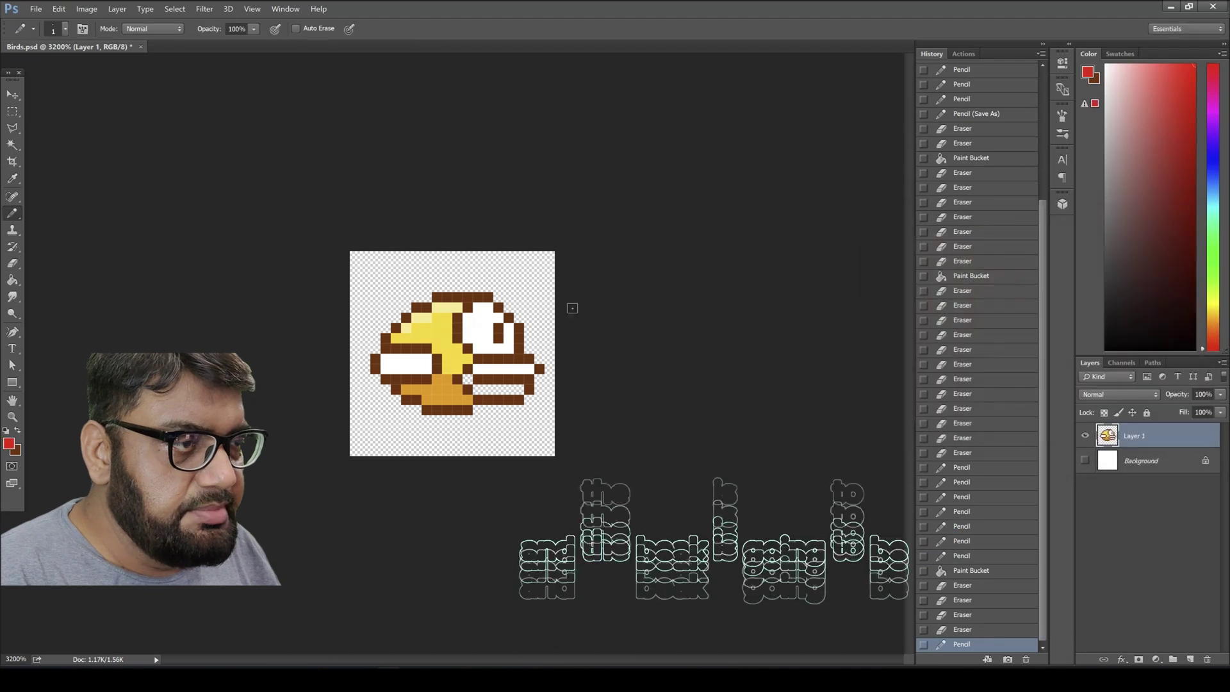
left_click(477, 369)
mouse_move(499, 369)
left_mouse_down()
mouse_move(528, 368)
mouse_move(477, 390)
mouse_move(519, 389)
left_mouse_up()
left_click(468, 379)
Step: Sample the pale yellow of the back highlight and paint it on the two lower corner pixels of the wing
key("z")
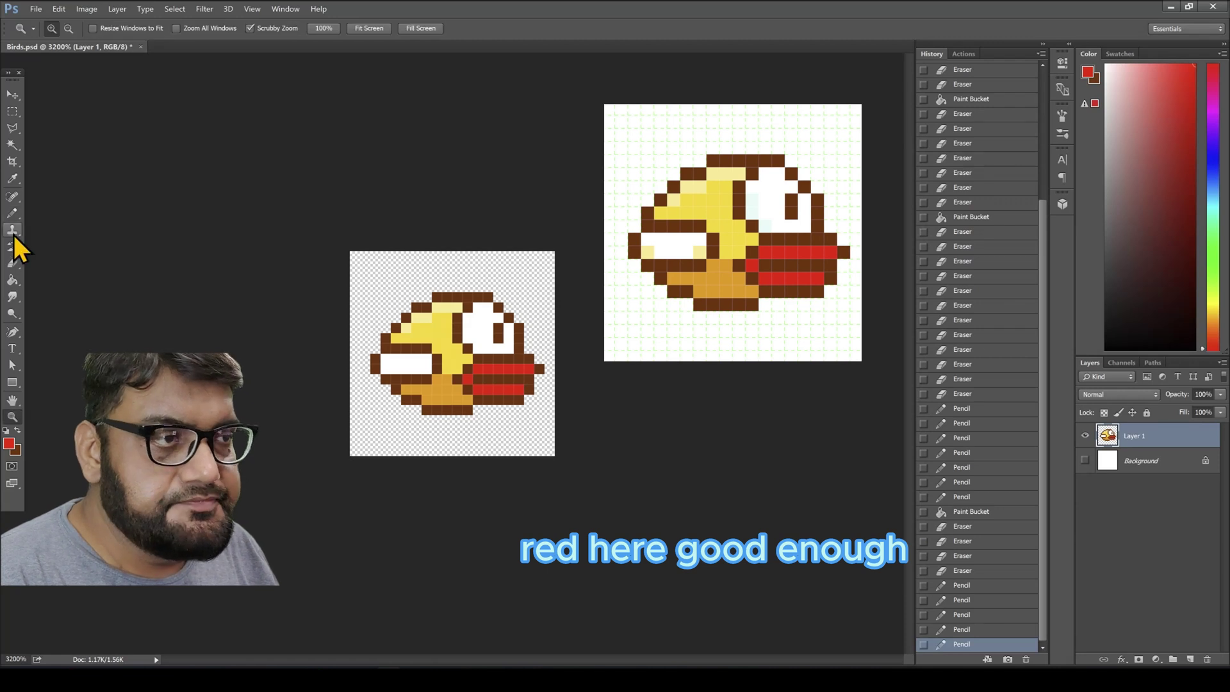
left_click(12, 178)
left_click(443, 380)
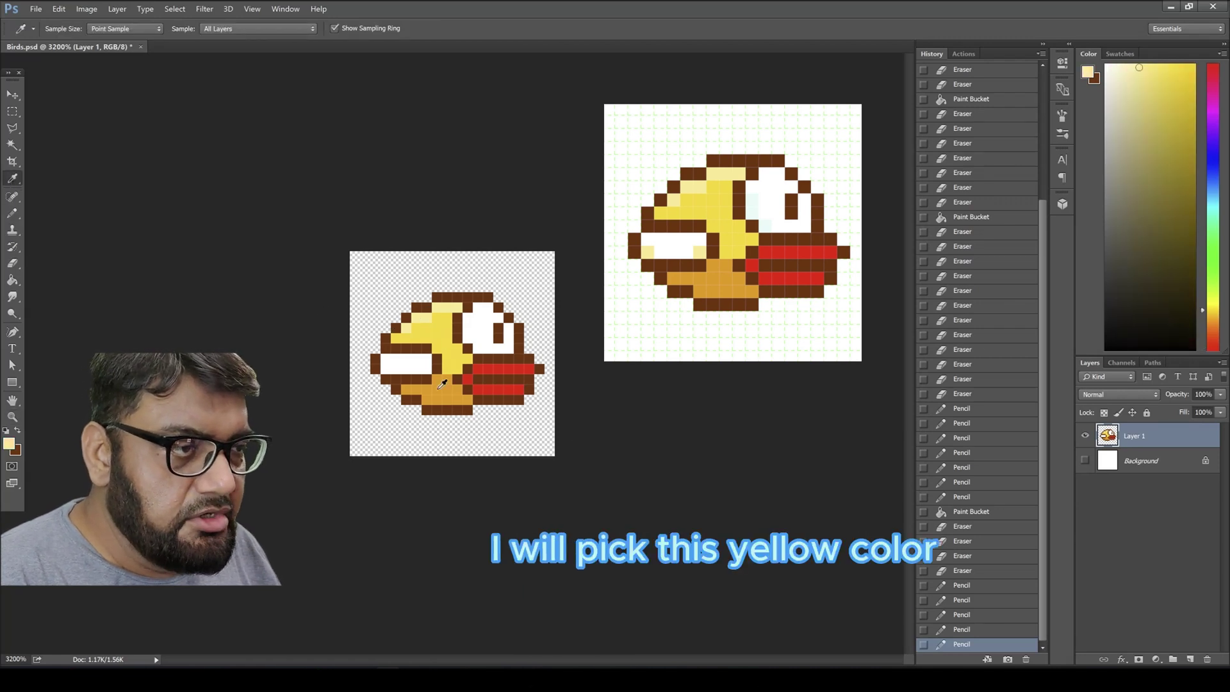
key("b")
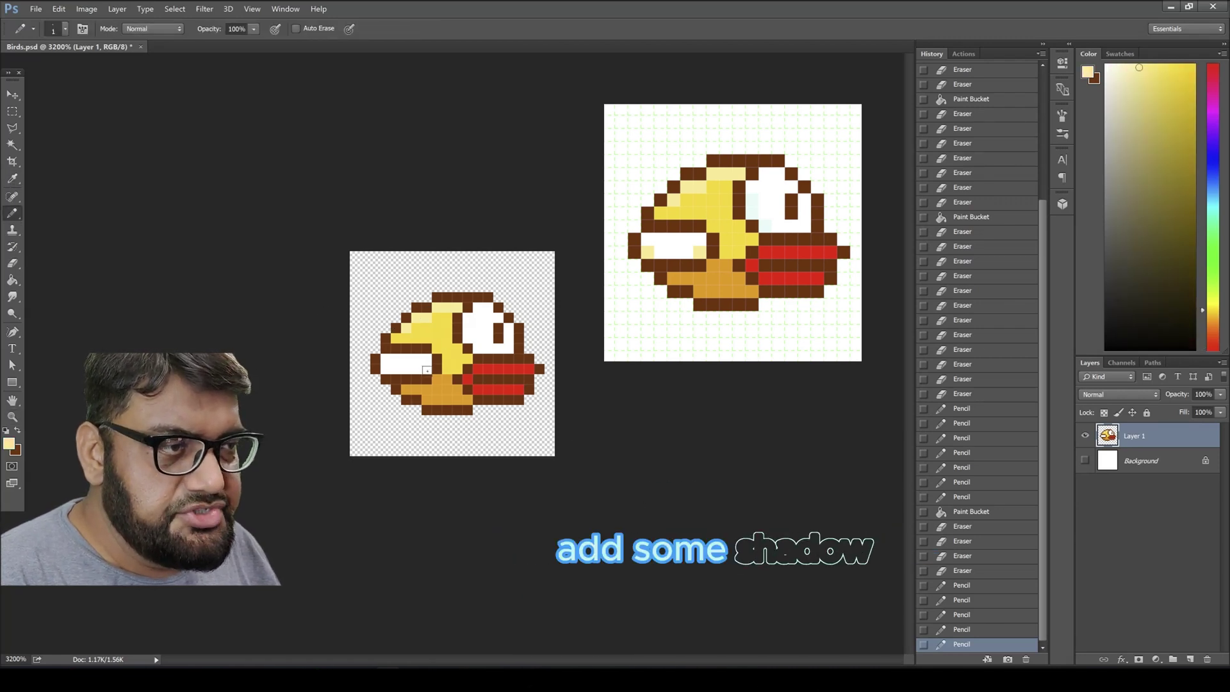
left_click(387, 370)
left_click(386, 370)
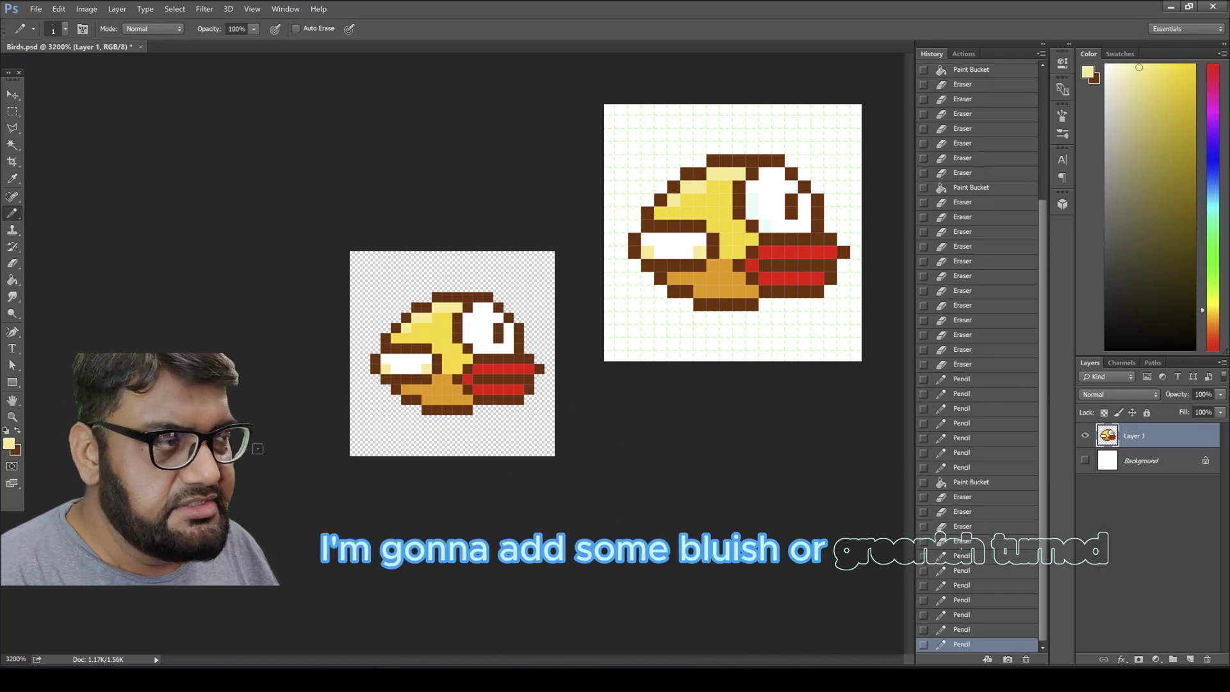
Step: Shade the rear edge of the eye with a very pale green and save the file
left_click(1217, 215)
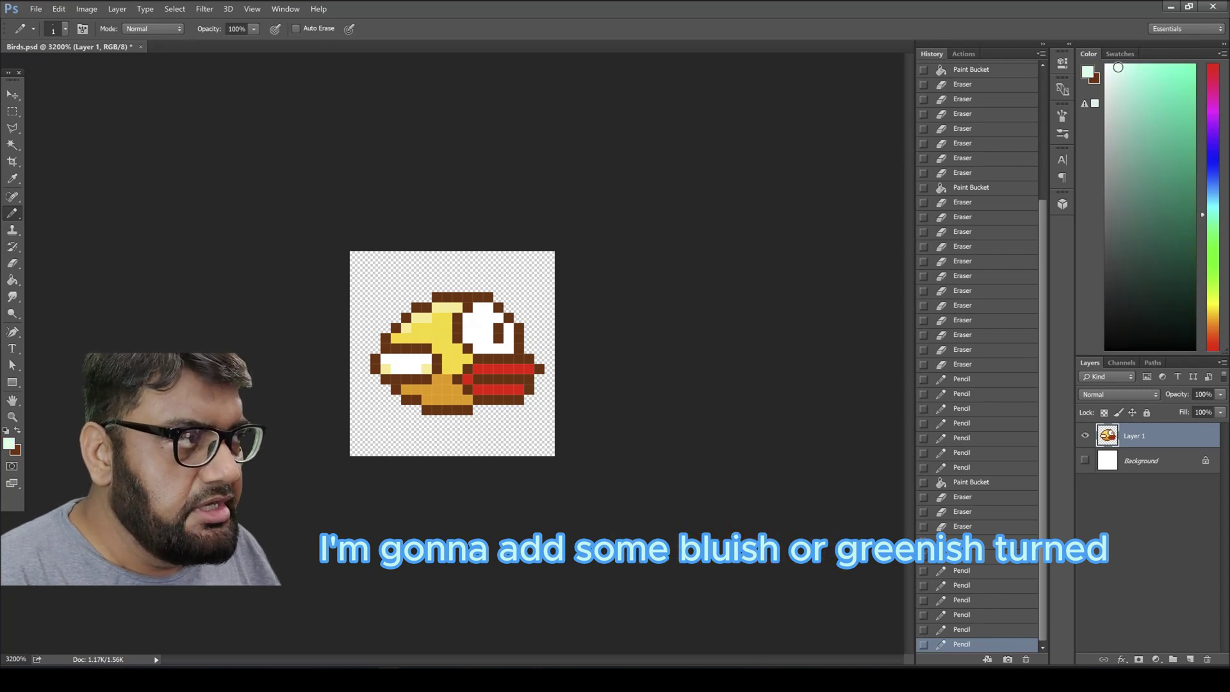
left_click_drag(1119, 68, 1115, 67)
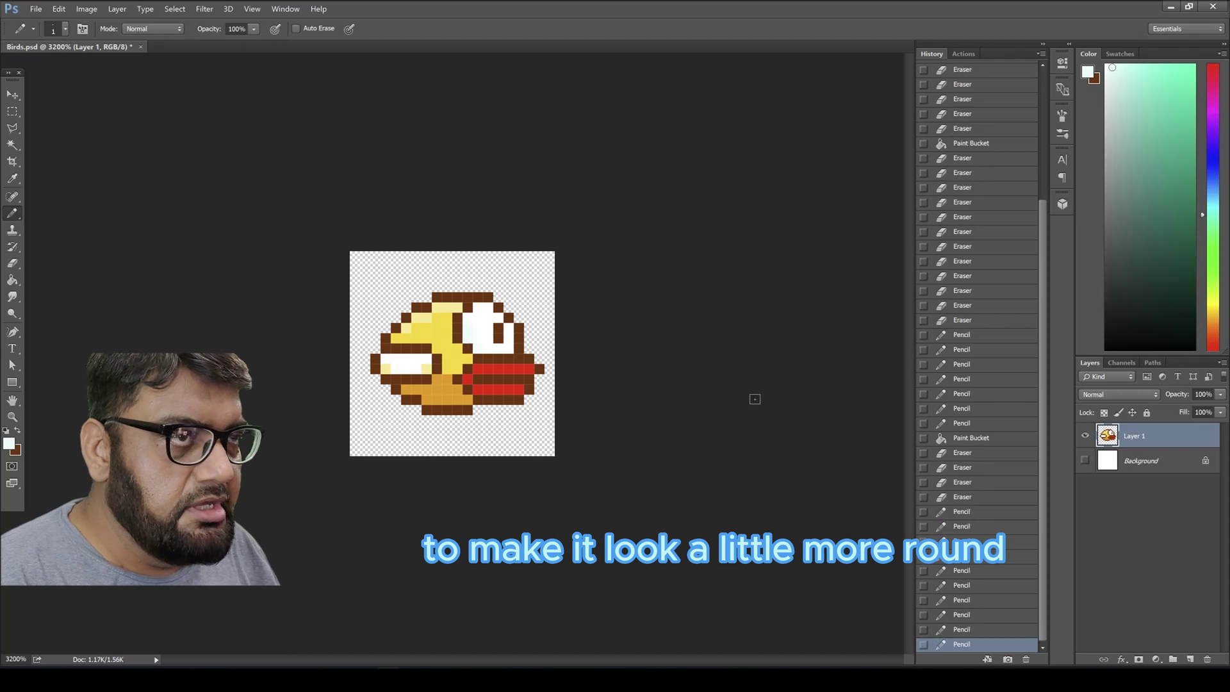
left_click(36, 9)
left_click(38, 128)
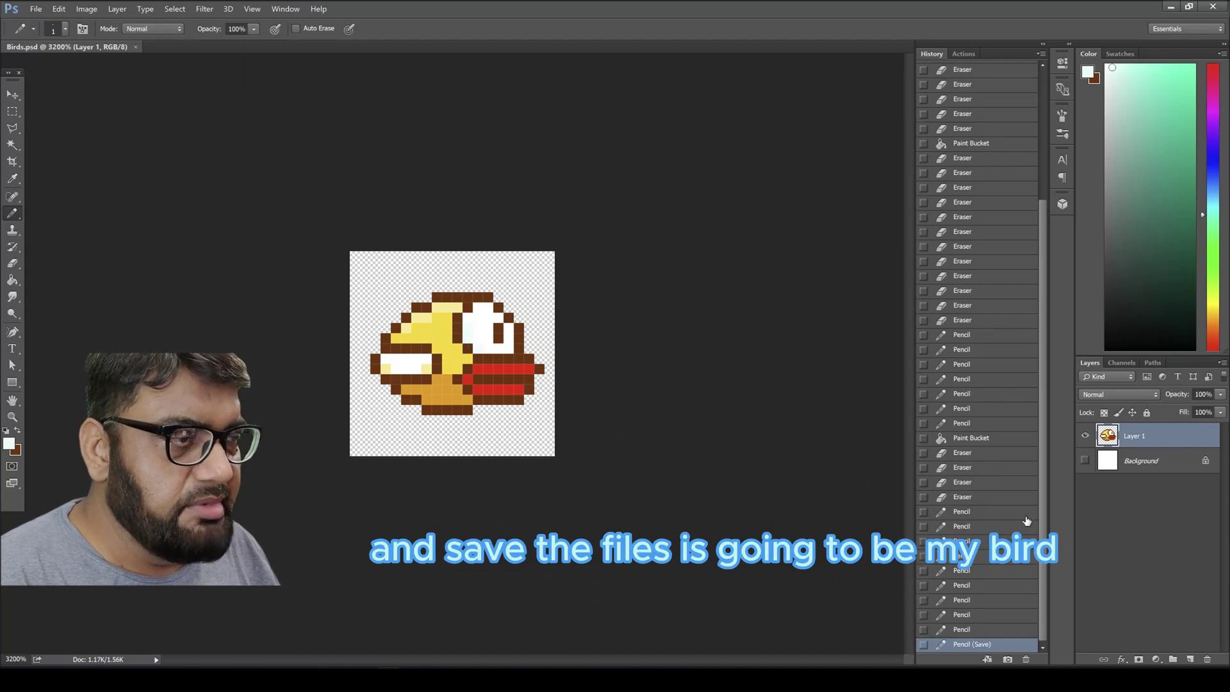
Step: Duplicate the bird layer twice within Birds.psd, keeping the suggested layer names
right_click(1144, 439)
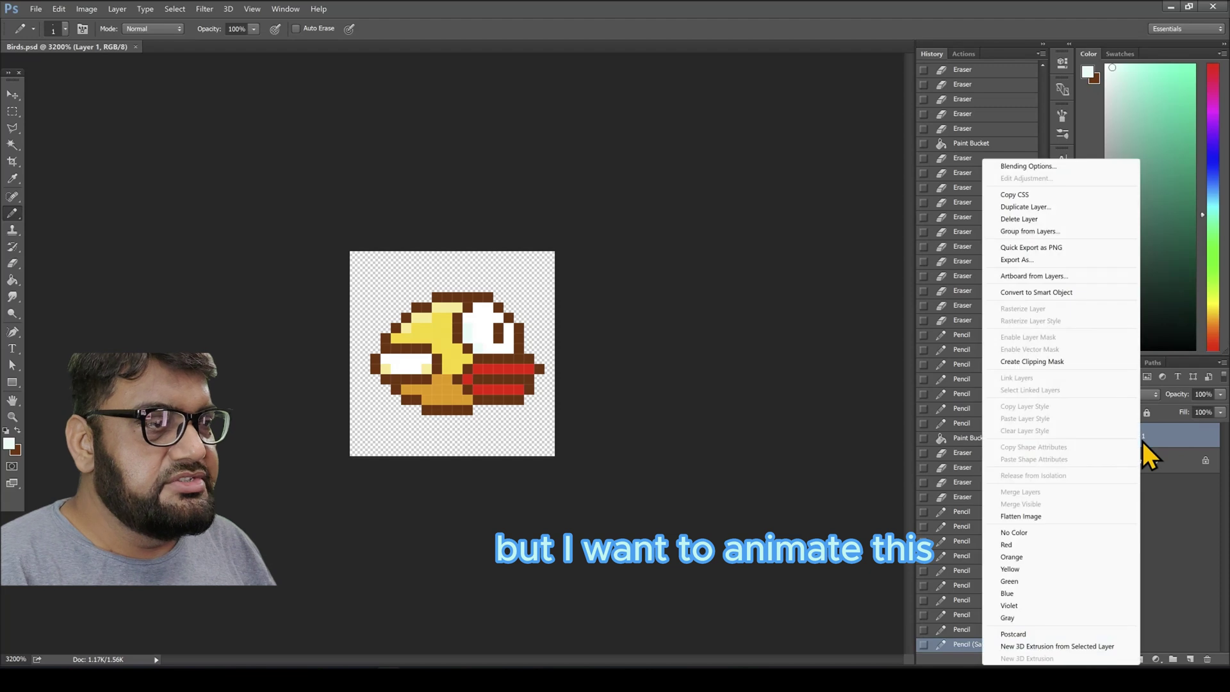
left_click(1058, 207)
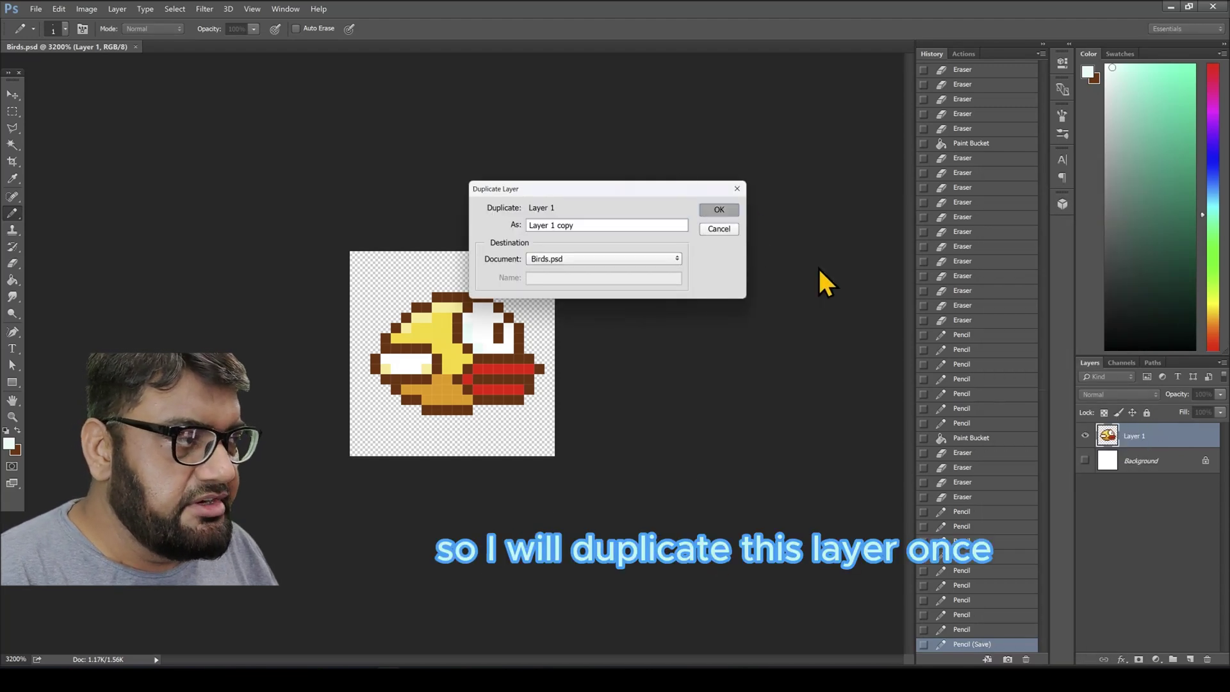
key("Return")
right_click(1140, 434)
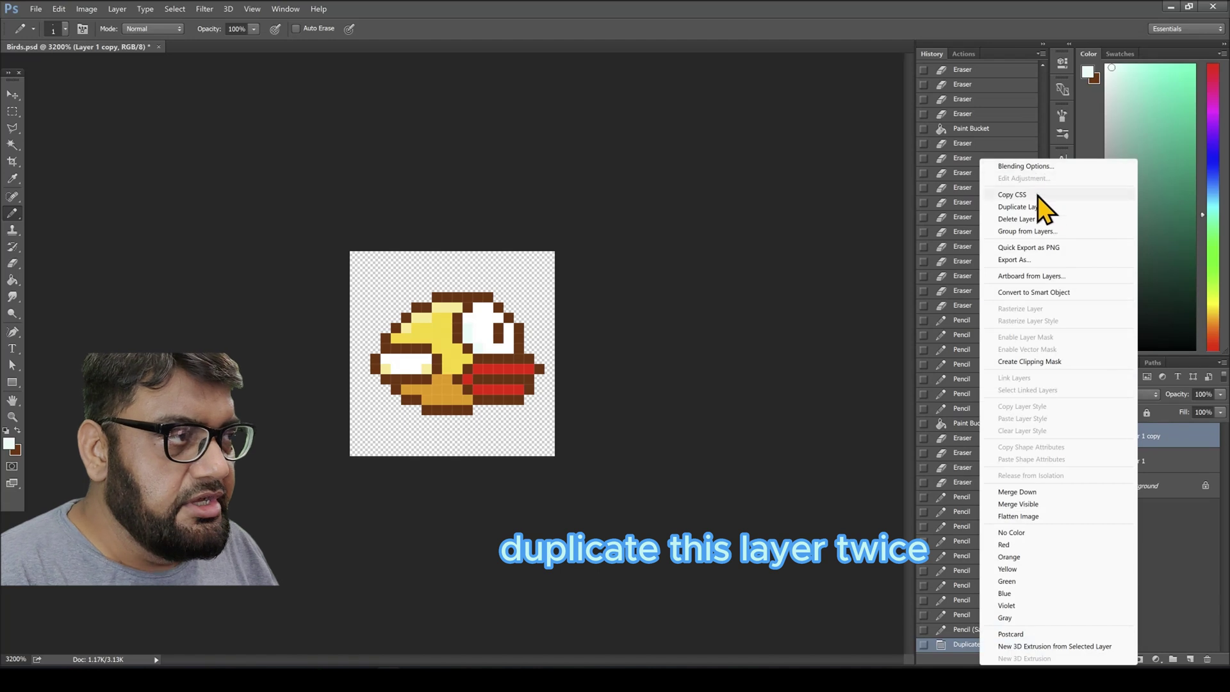
left_click(1046, 207)
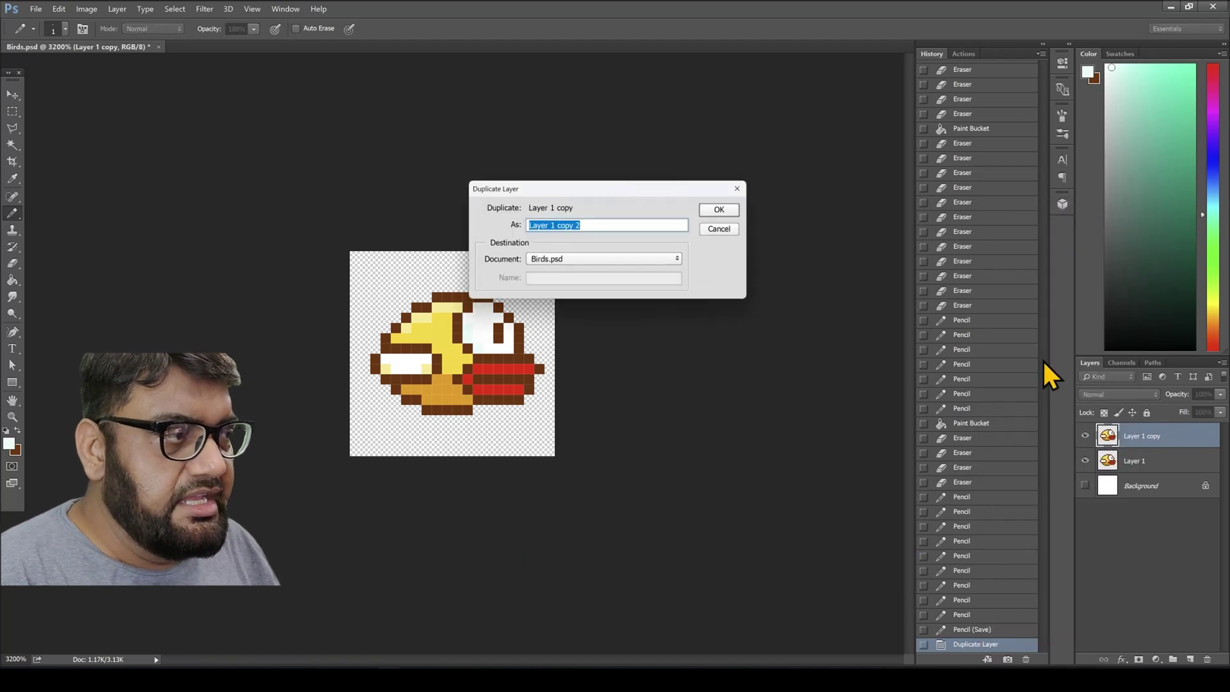
left_click(718, 210)
Step: Resize the canvas to 60 pixels wide by 20 pixels high
left_click(78, 11)
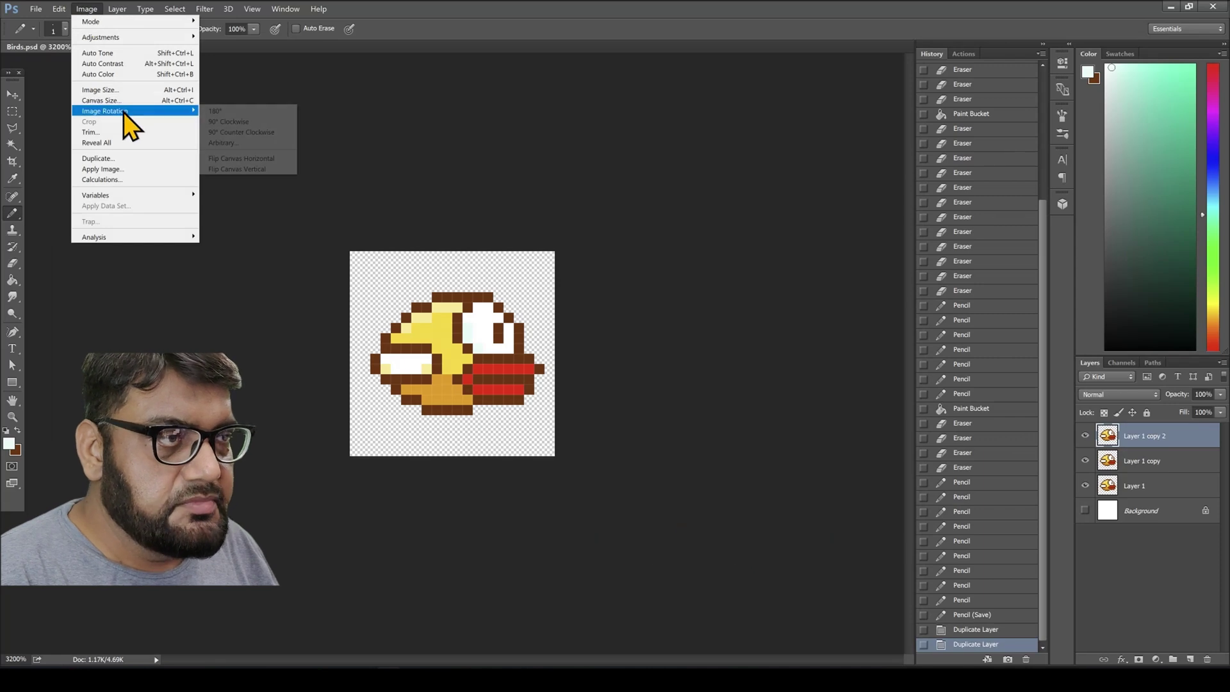
left_click(126, 101)
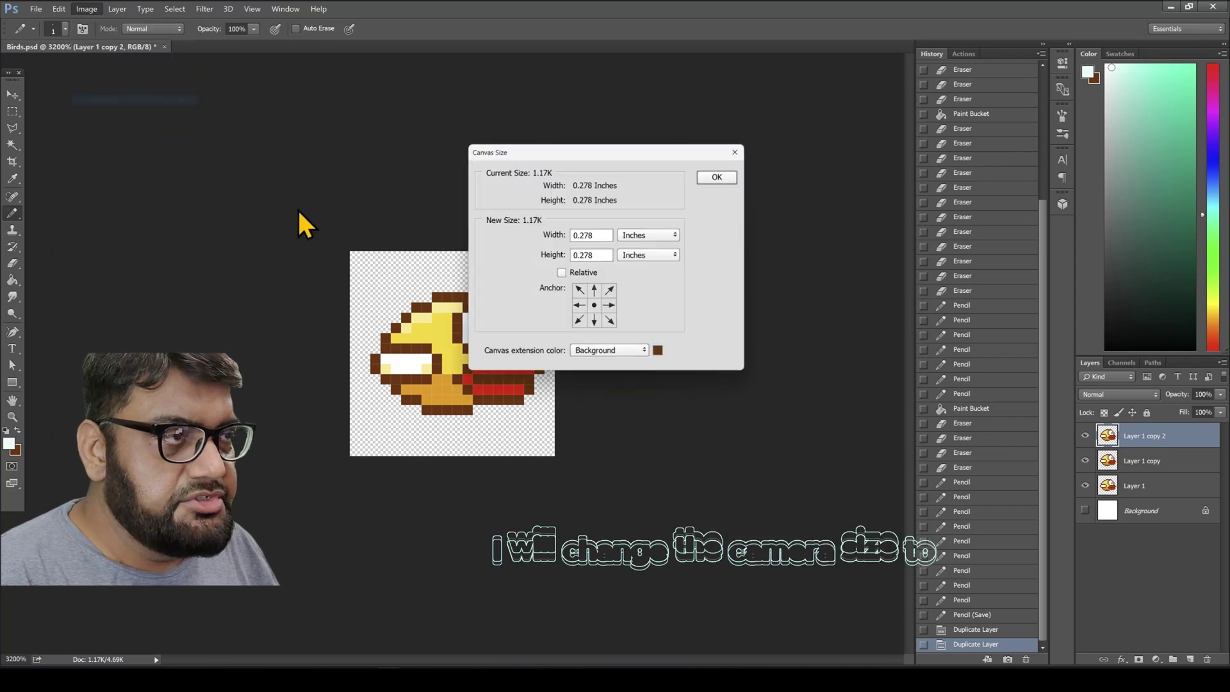
left_click(659, 241)
left_click(658, 255)
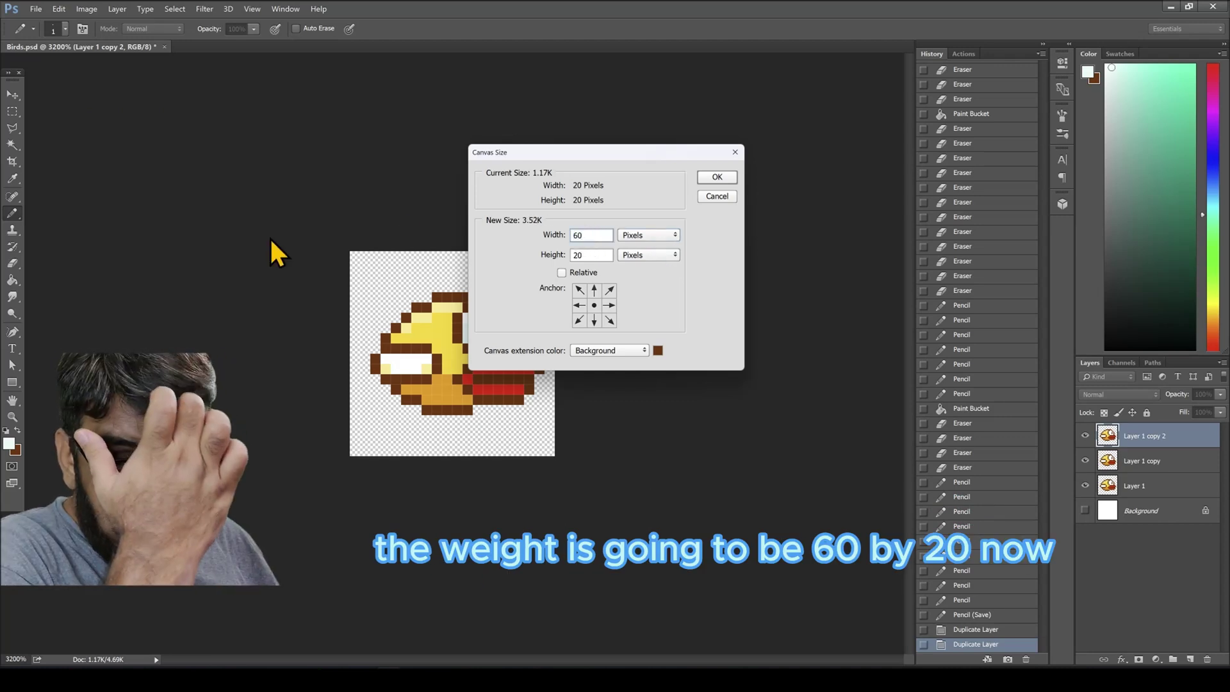
key("Return")
Step: Move the bird on Layer 1 into the left third of the widened canvas
left_click(1147, 445)
left_click(12, 94)
left_click(1166, 462)
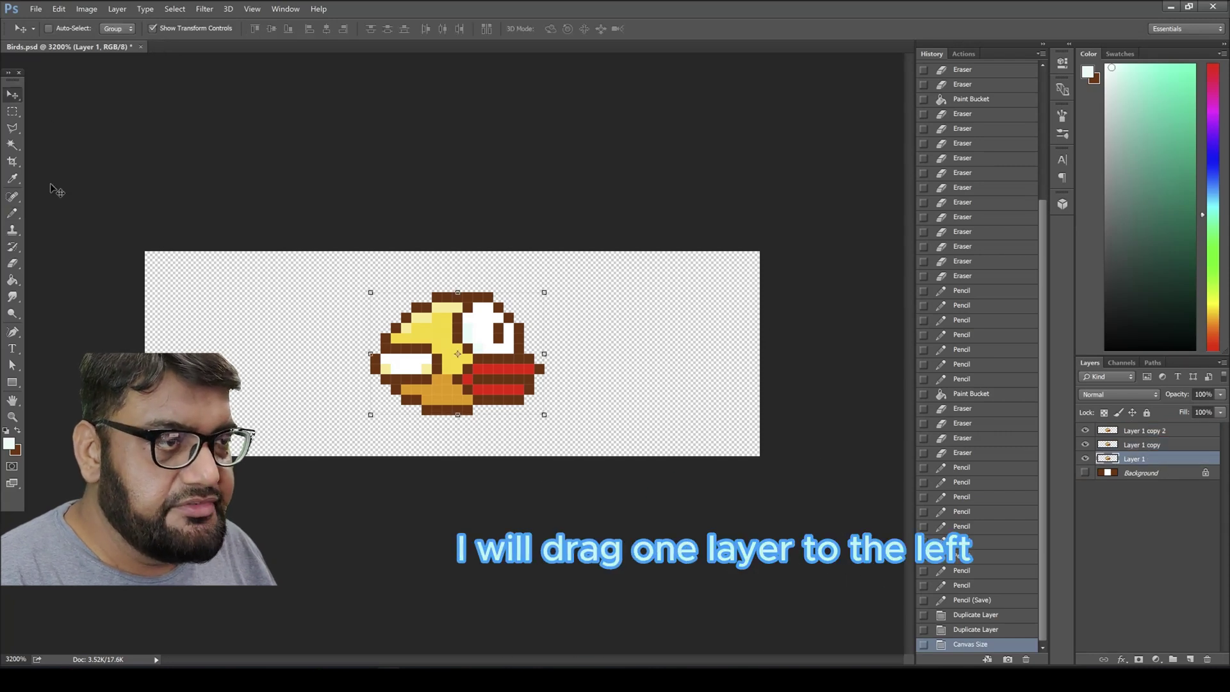
mouse_move(460, 365)
left_mouse_down()
mouse_move(234, 366)
mouse_move(257, 366)
left_mouse_up()
key("b")
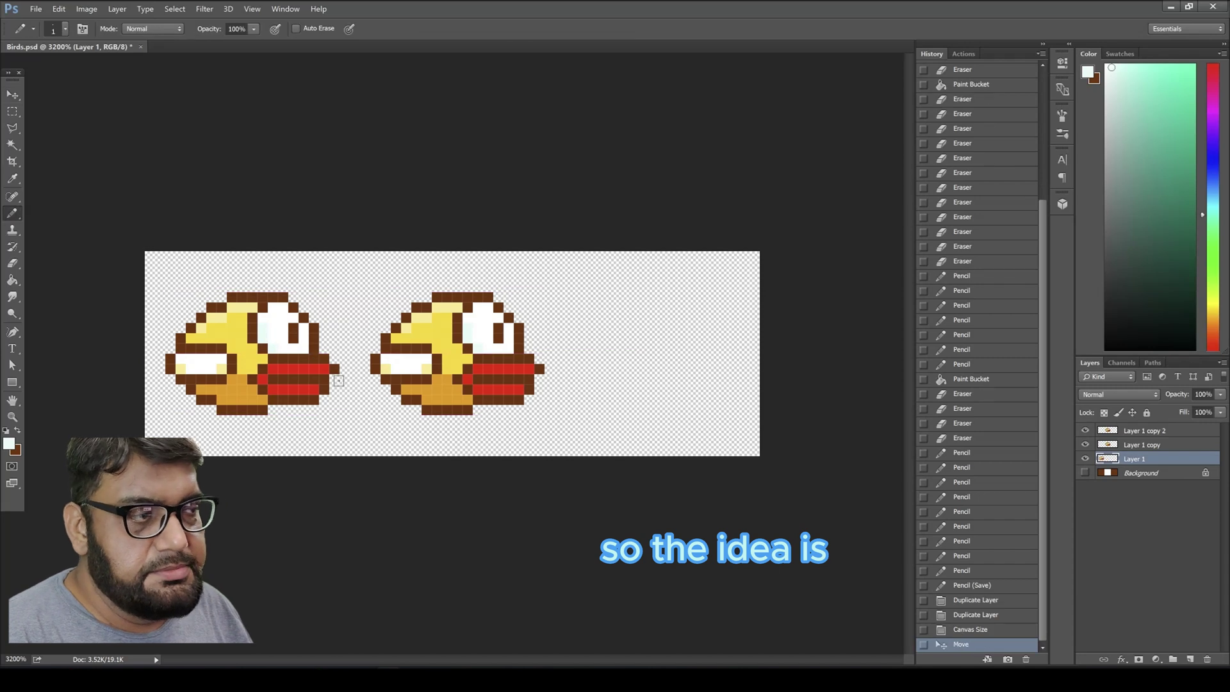
Step: Move the bird on Layer 1 copy 2 into the right third of the canvas
left_click(1163, 433)
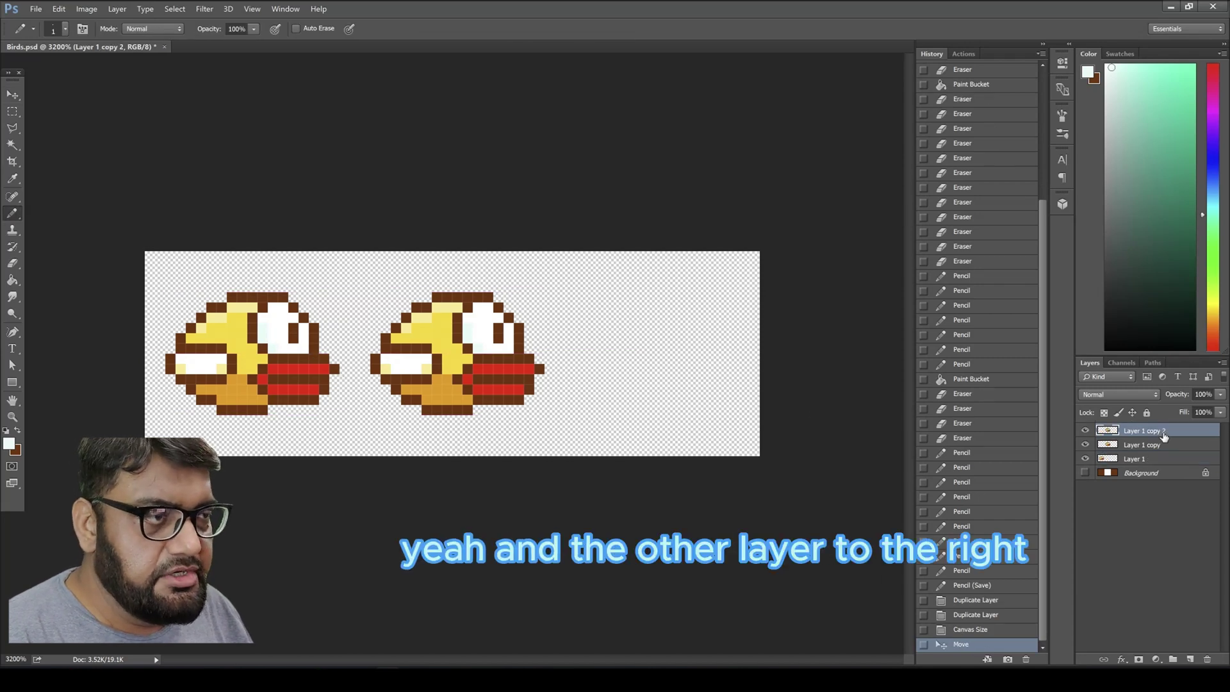
left_click(11, 96)
mouse_move(487, 357)
left_mouse_down()
mouse_move(690, 366)
mouse_move(690, 354)
left_mouse_up()
key("b")
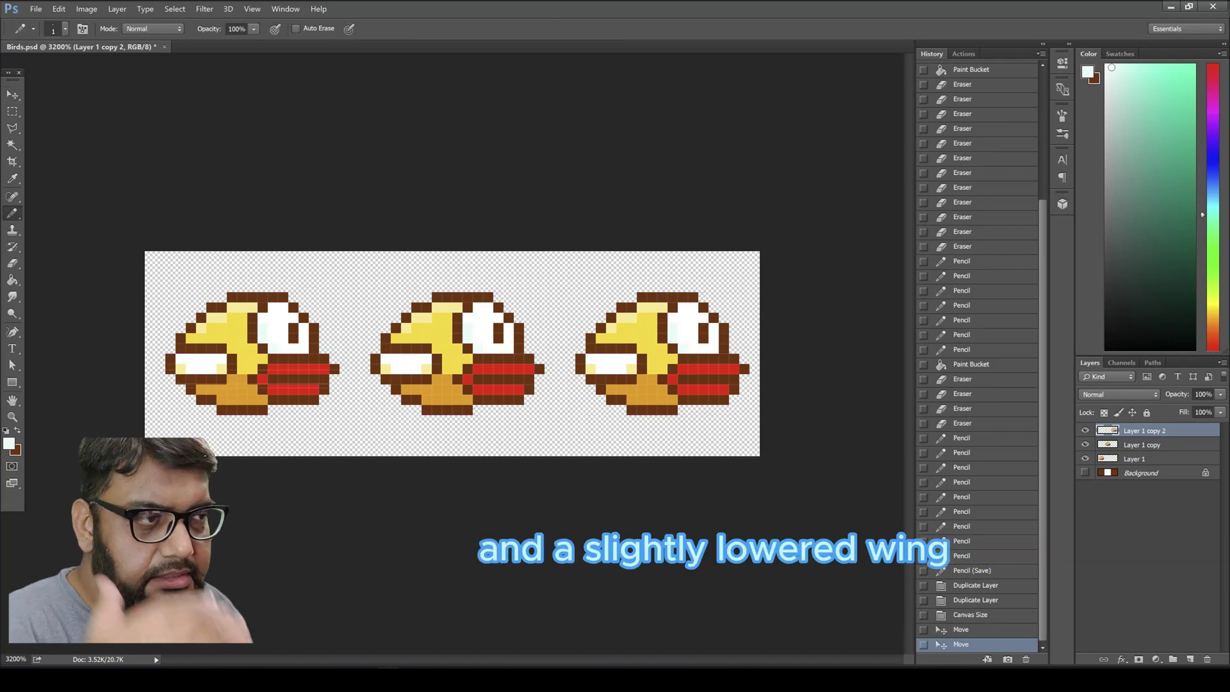
key("i")
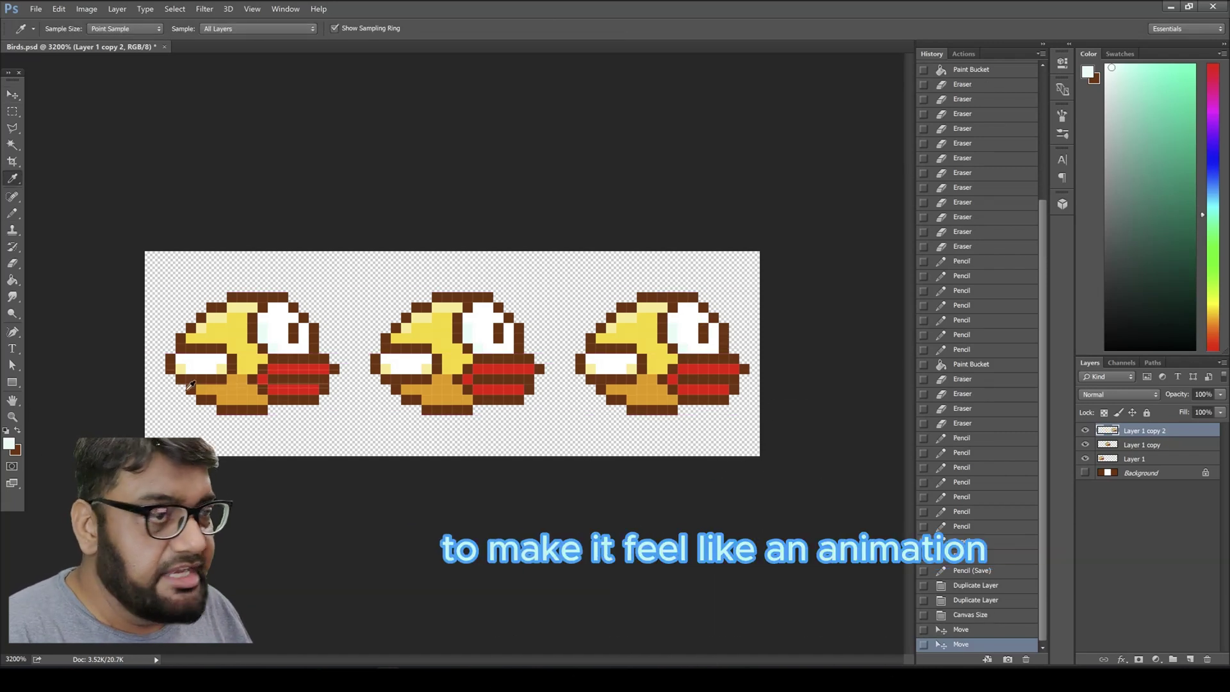
left_click(229, 391)
key("b")
left_click(231, 394)
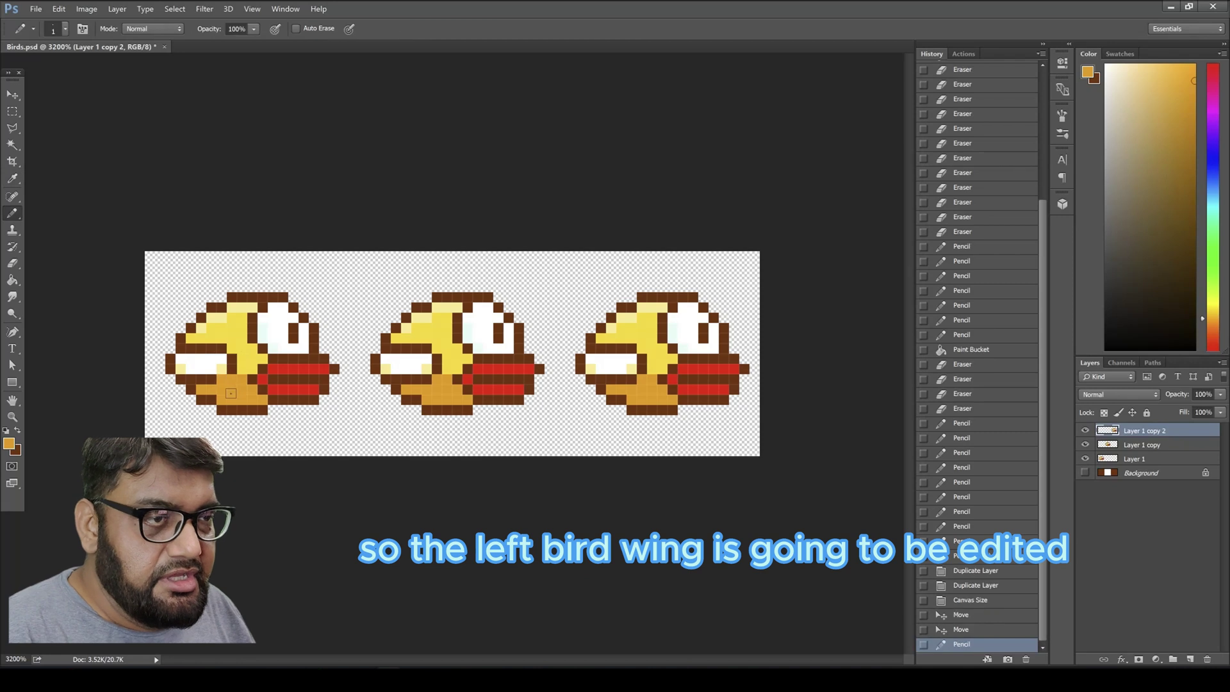
left_click(16, 181)
left_click(231, 365)
key("b")
left_click(222, 369)
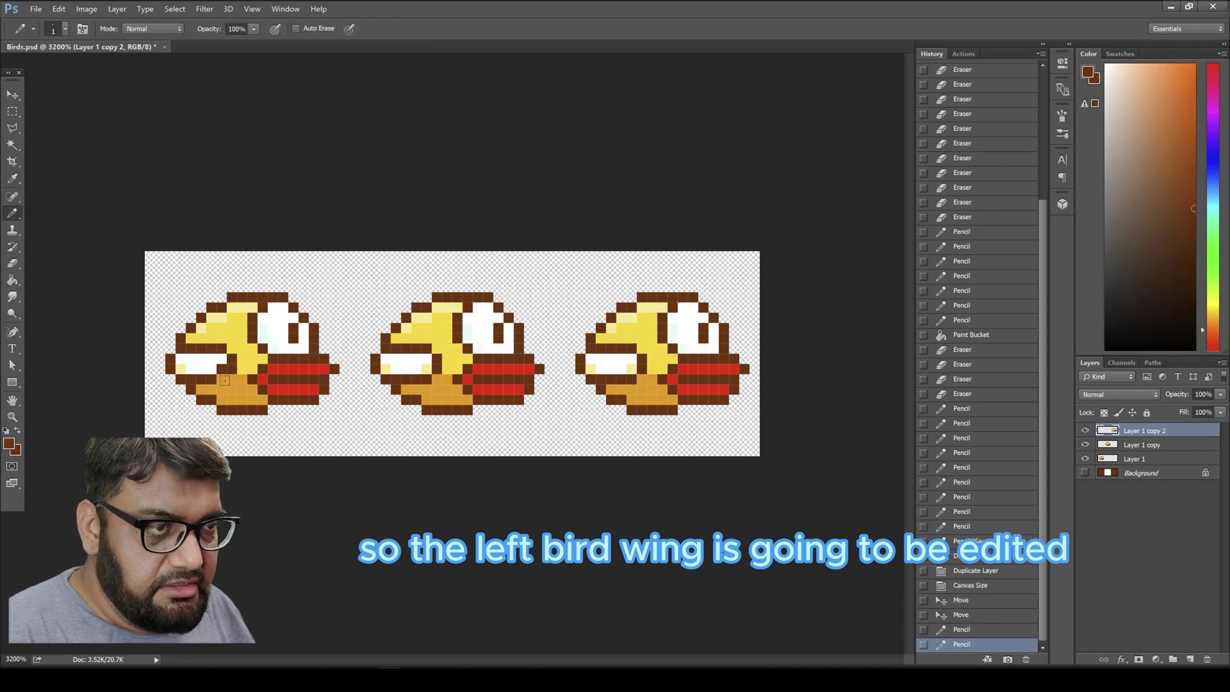
left_click(232, 349)
key("e")
left_click(232, 358)
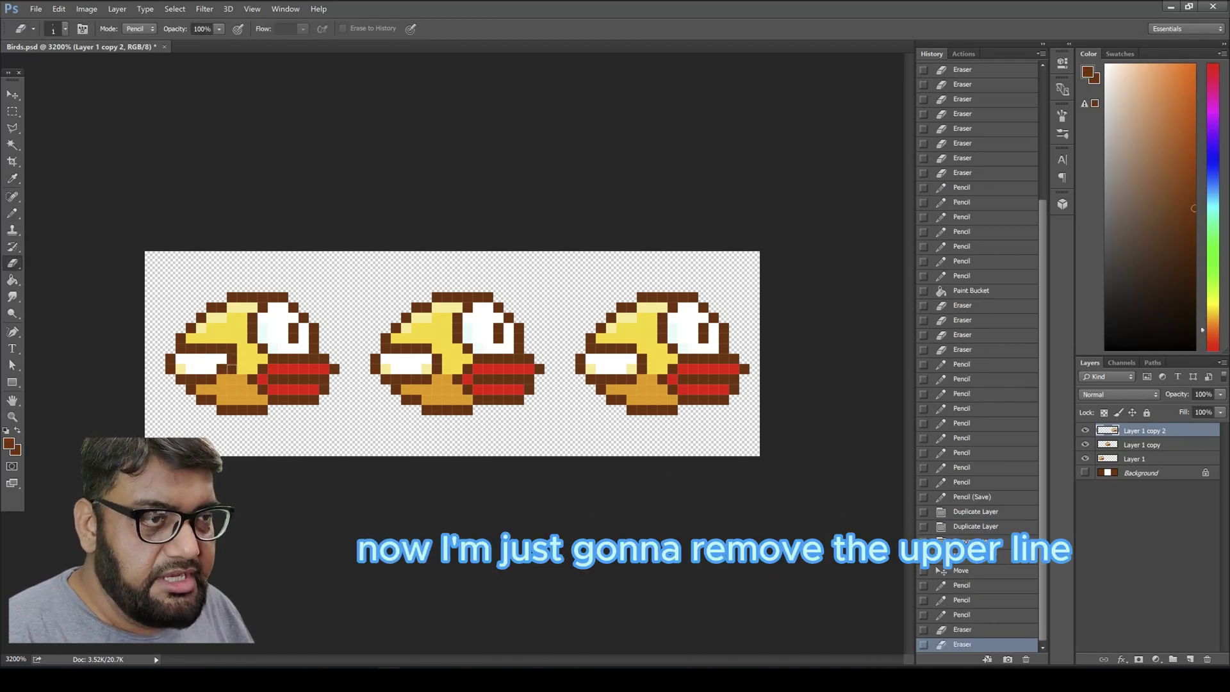
left_click(969, 575)
Step: Hide the two copied bird layers and redraw the front edge of the wing higher on Layer 1 in brown
left_click(1085, 430)
left_click(1085, 444)
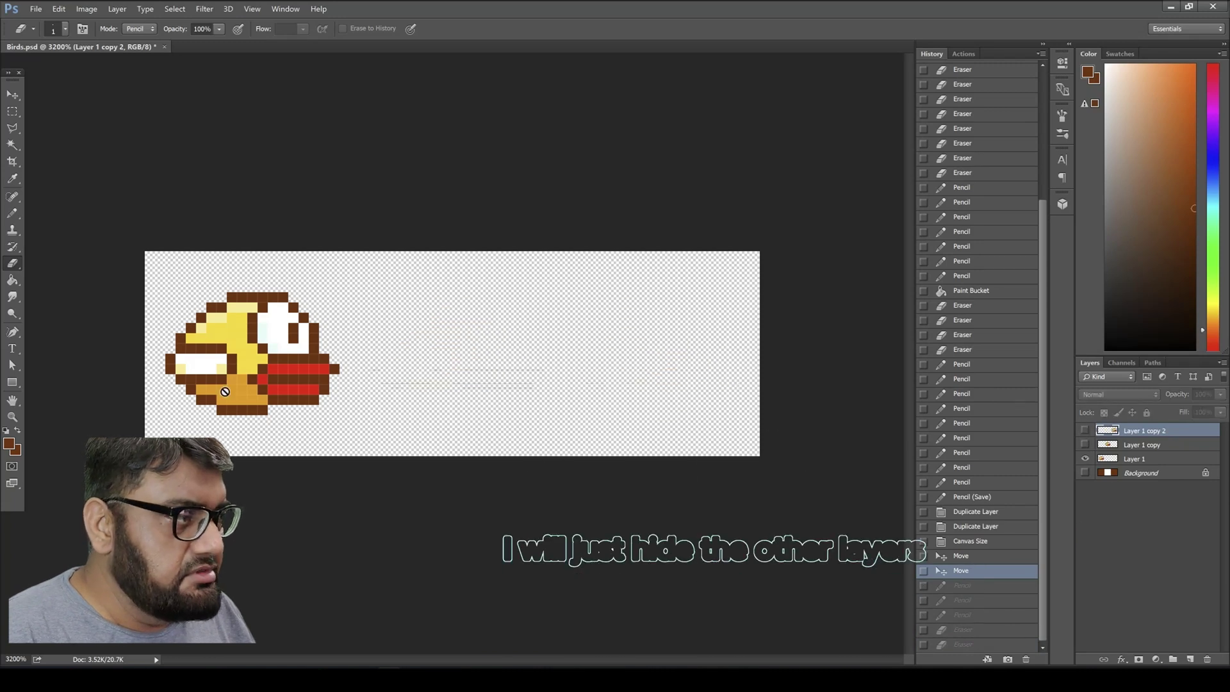
left_click(223, 381)
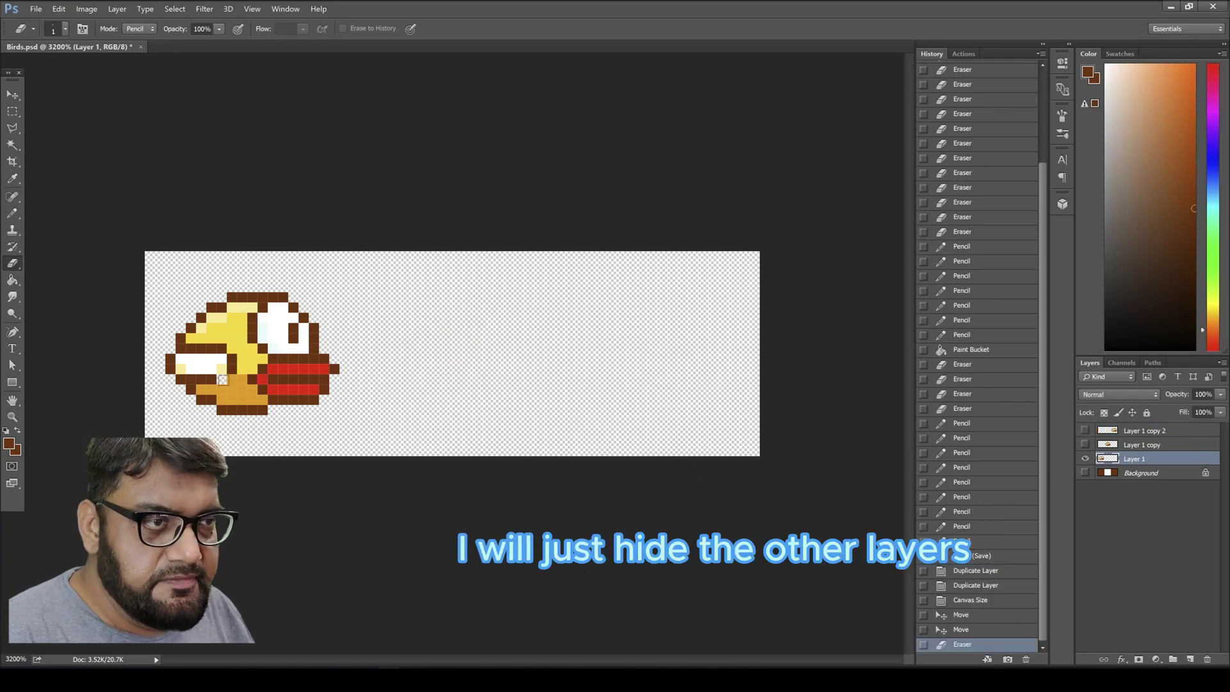
left_click(232, 369)
key("b")
left_click(222, 369)
left_click(231, 348)
key("e")
left_click(221, 349)
Step: Draw the first bird's upper wing outline higher in brown and erase the old upper line beneath it
key("b")
left_click(222, 338)
left_click(212, 328)
left_click(201, 328)
key("e")
left_click(191, 349)
left_click(201, 348)
left_click(212, 348)
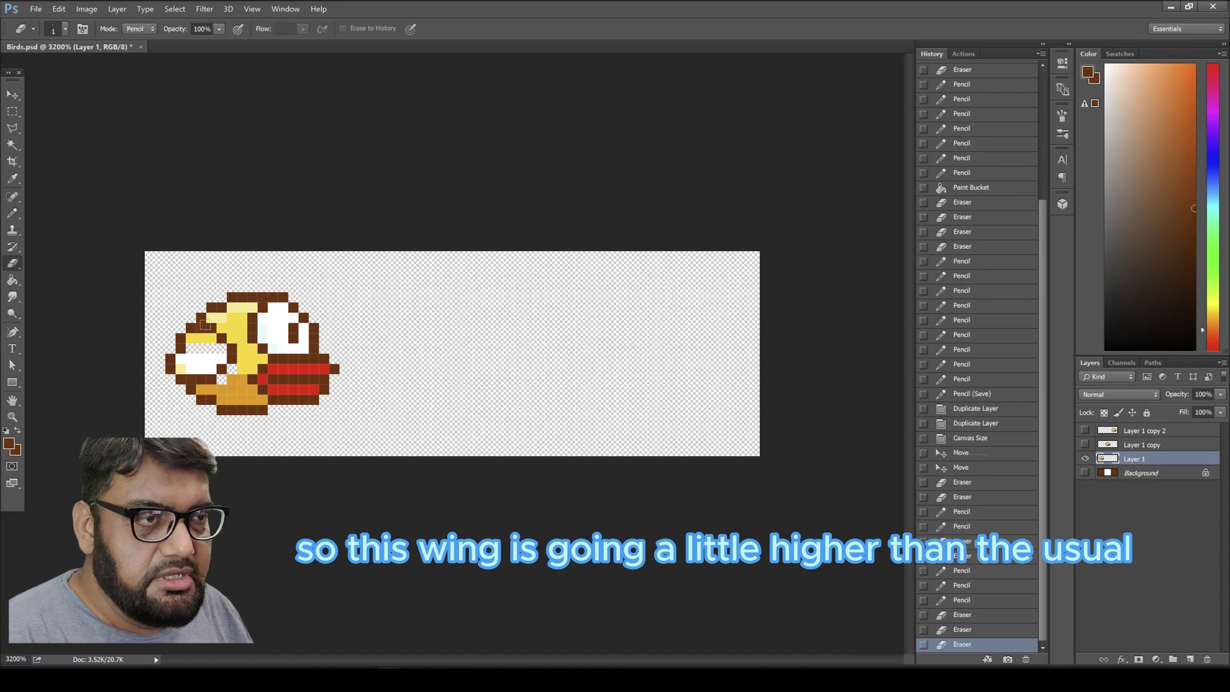
Step: Shift the rear outline of the first bird's wing upward, erasing the old edge pixels and painting new brown ones
key("b")
left_click(181, 328)
key("e")
left_click(181, 348)
left_click(180, 339)
key("b")
left_click(170, 338)
left_click(170, 348)
key("e")
left_click(170, 369)
left_click(181, 379)
key("b")
left_click(181, 369)
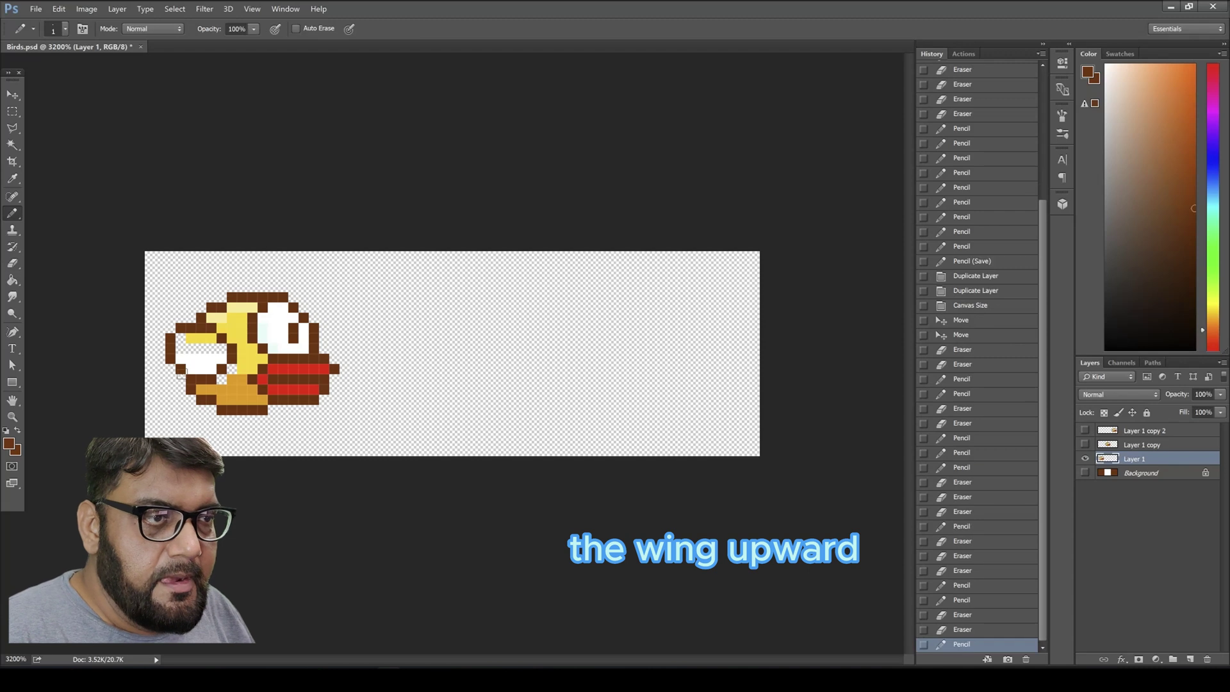
Step: Sample the wing's white and paint the two upper pixel rows inside the raised wing
key("i")
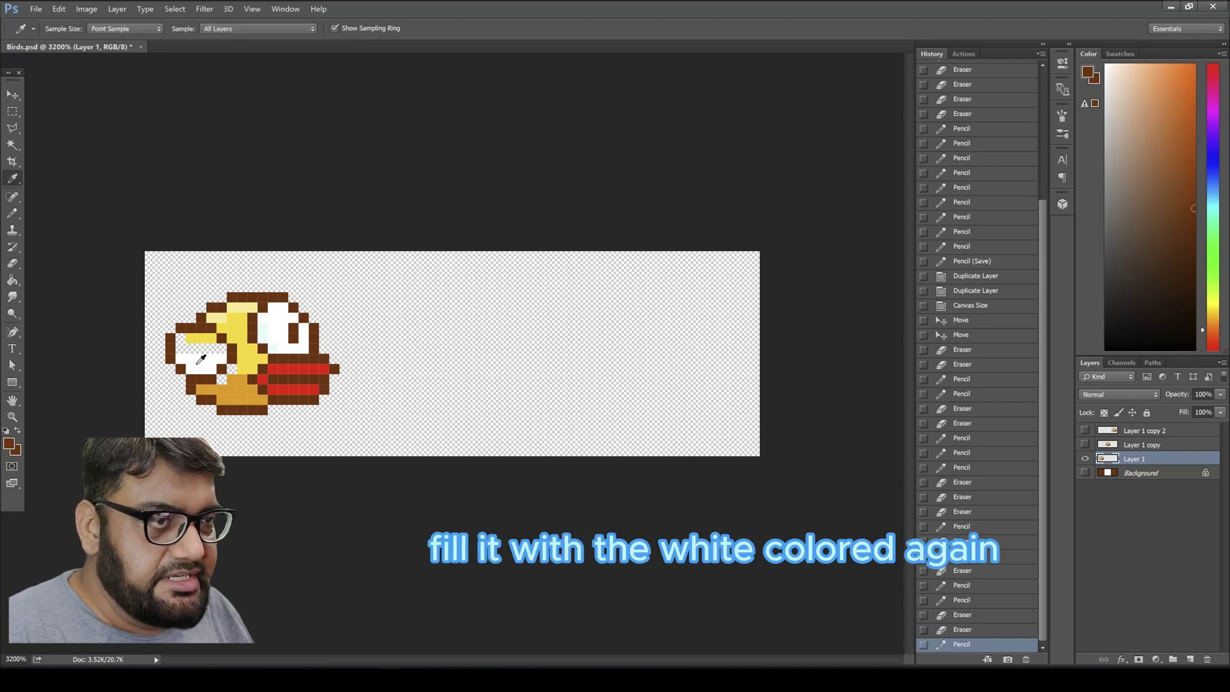
left_click(190, 358)
key("b")
left_click_drag(181, 339, 201, 338)
left_click(211, 338)
left_click_drag(222, 349, 191, 349)
left_click(181, 348)
Step: Sample the pale yellow of the back highlight and paint it along the lower edge of the raised wing
left_click(14, 180)
left_click(221, 322)
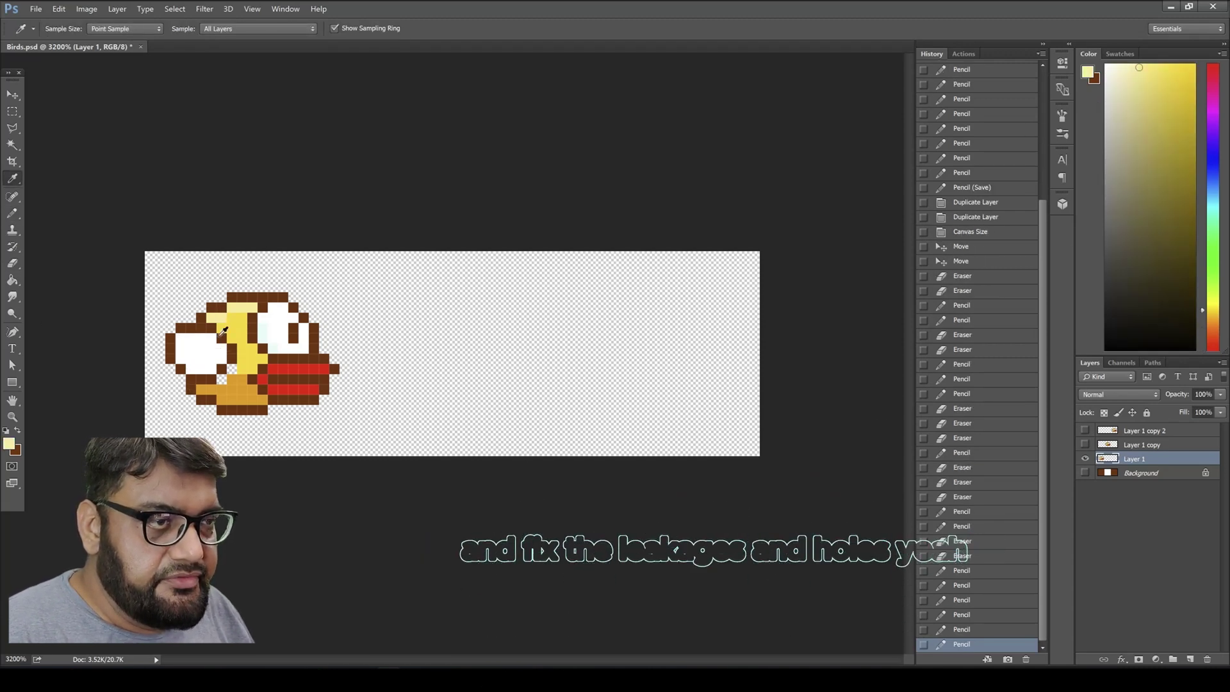
key("b")
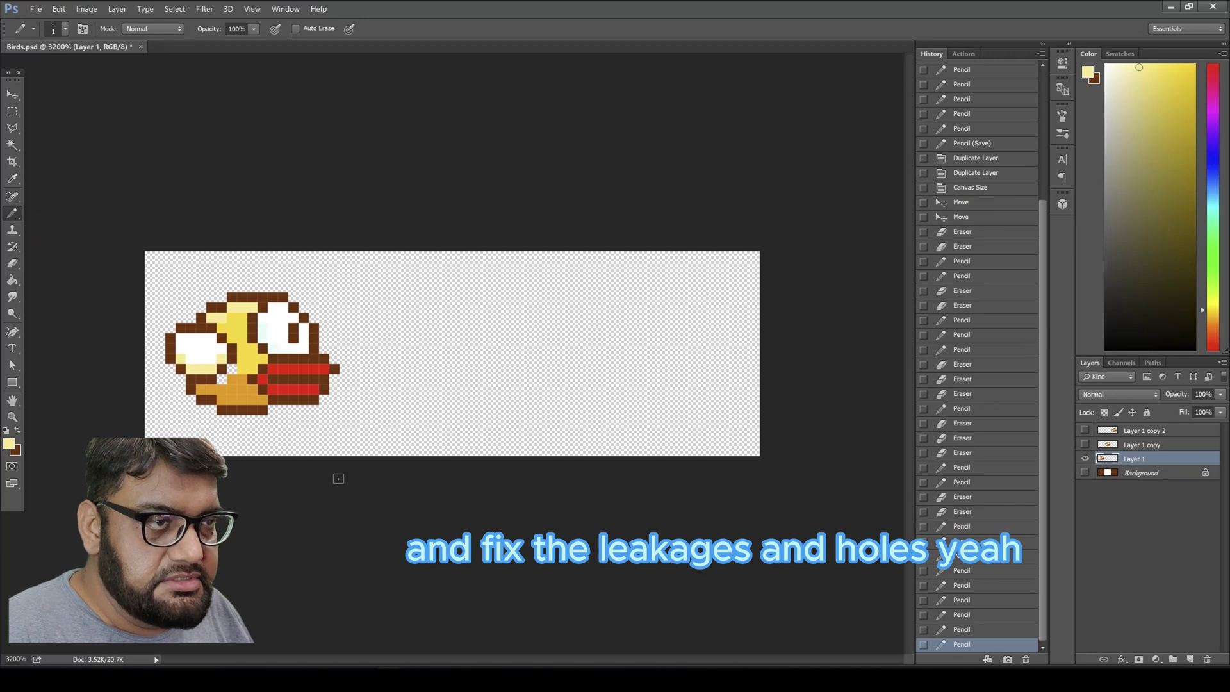
Step: Fill the two empty pixels below the raised wing with the sampled body yellow and belly orange
left_click(12, 178)
left_click(242, 358)
key("b")
left_click(232, 369)
key("i")
left_click(232, 388)
key("b")
left_click(221, 379)
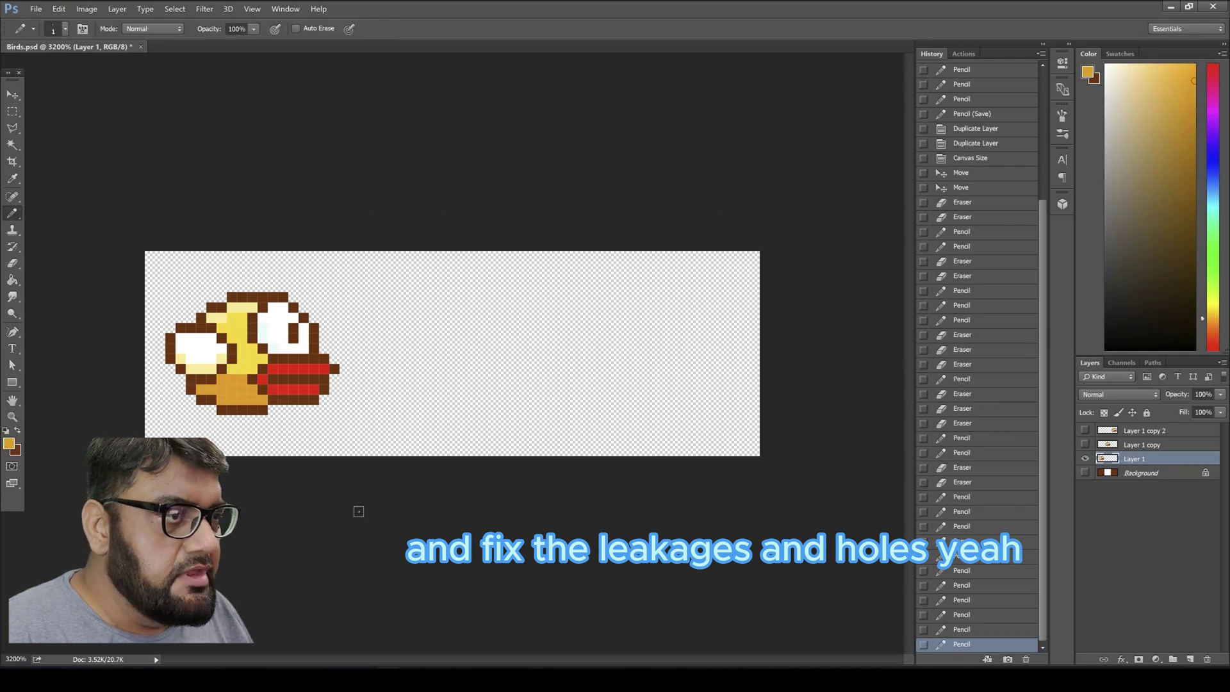
Step: Show Layer 1 copy 2 and hide Layer 1 and Layer 1 copy
left_click(1085, 444)
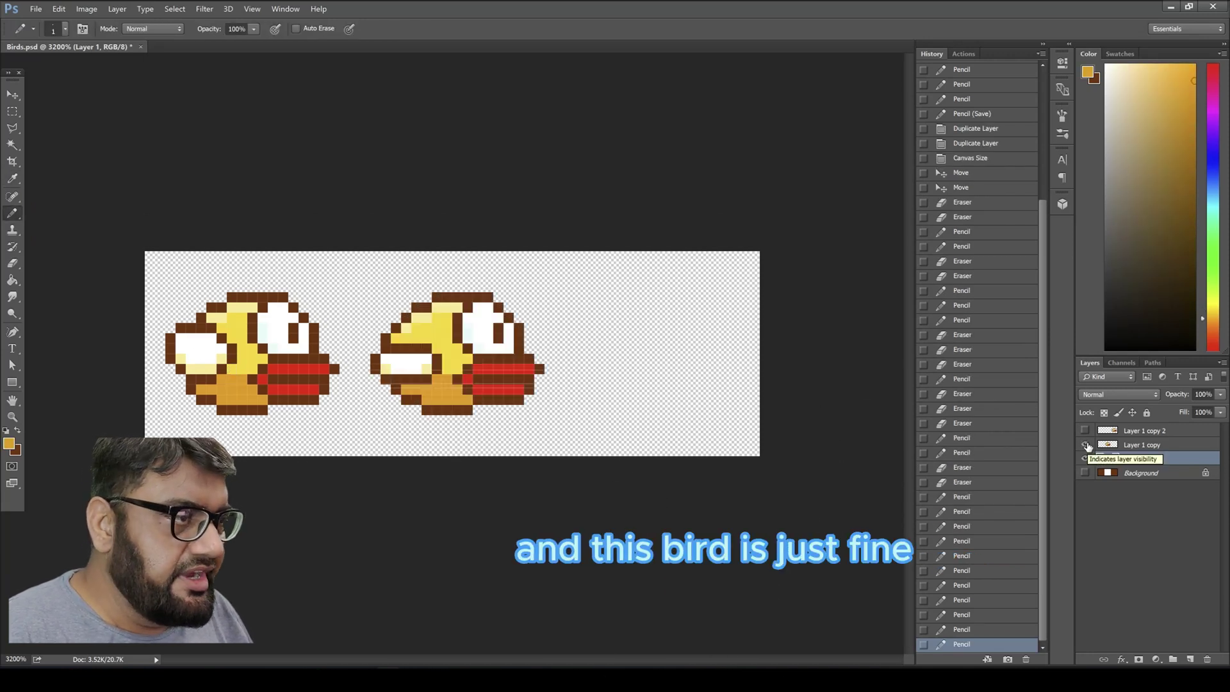
left_click(1085, 431)
left_click(1085, 459)
left_click(1085, 444)
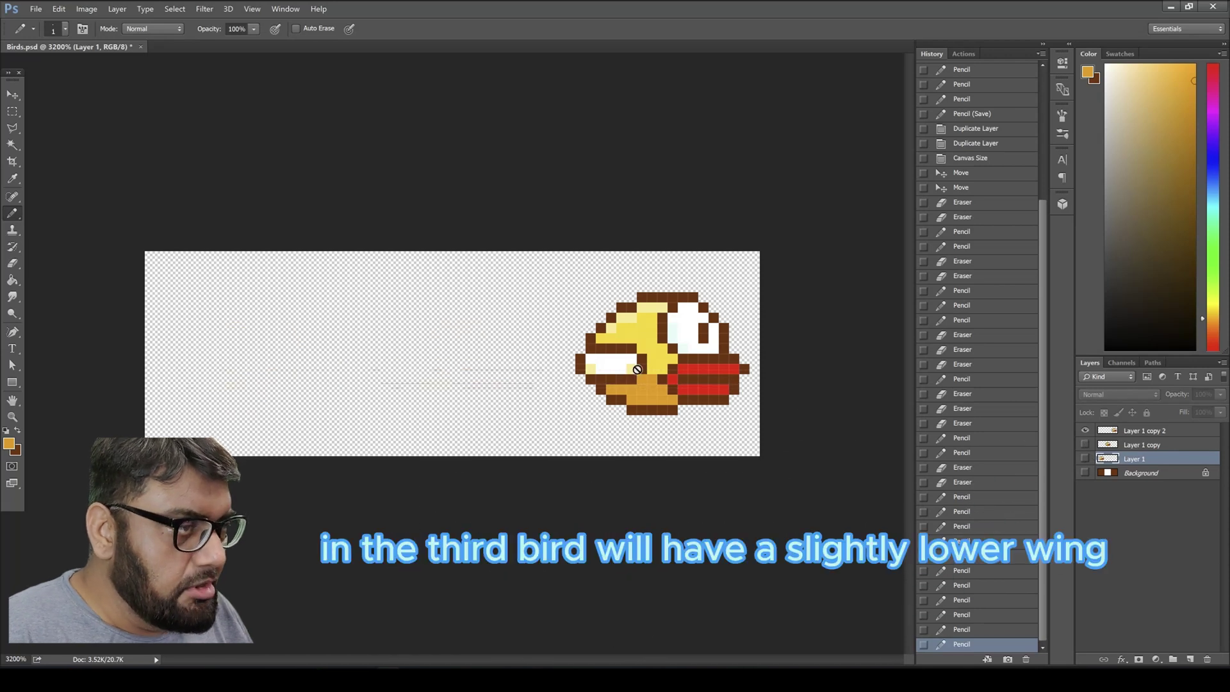
Step: Erase the lower outline of the third bird's wing on Layer 1 copy 2
key("e")
left_click(1139, 429)
left_click(591, 379)
left_click(601, 379)
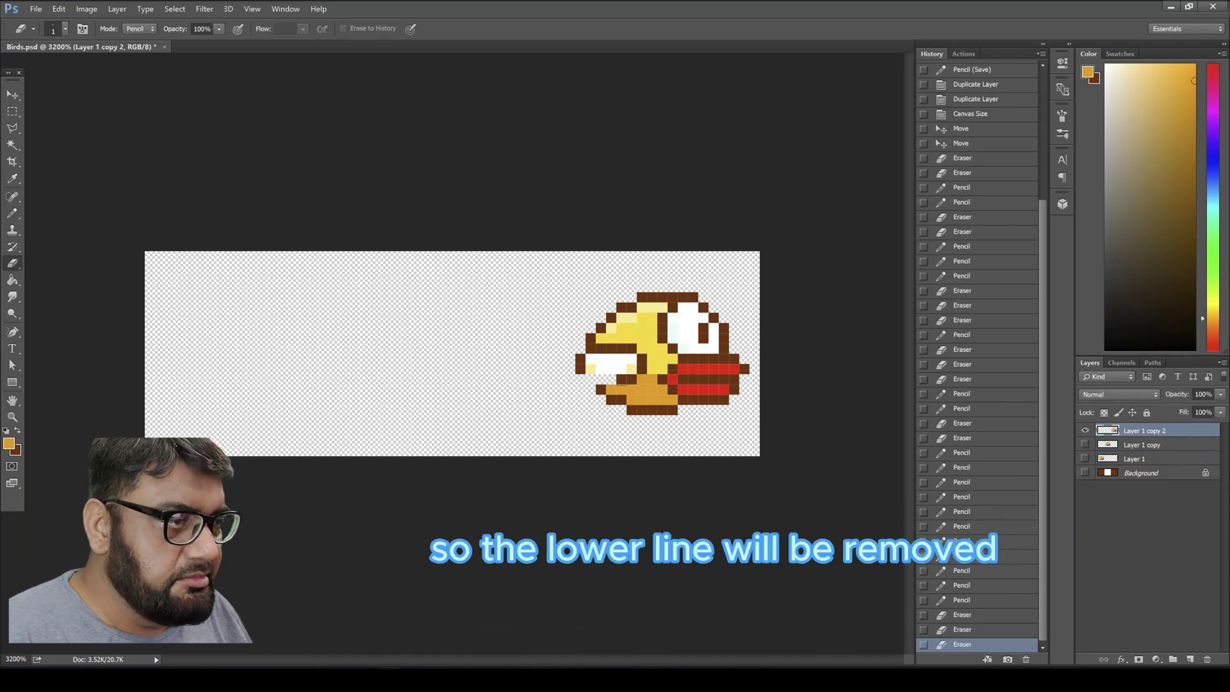
left_click(611, 380)
left_click(621, 379)
left_click(632, 379)
Step: Sample the outline brown and draw the third bird's lower wing outline one pixel row further down
left_click(13, 213)
left_click(580, 368, "alt")
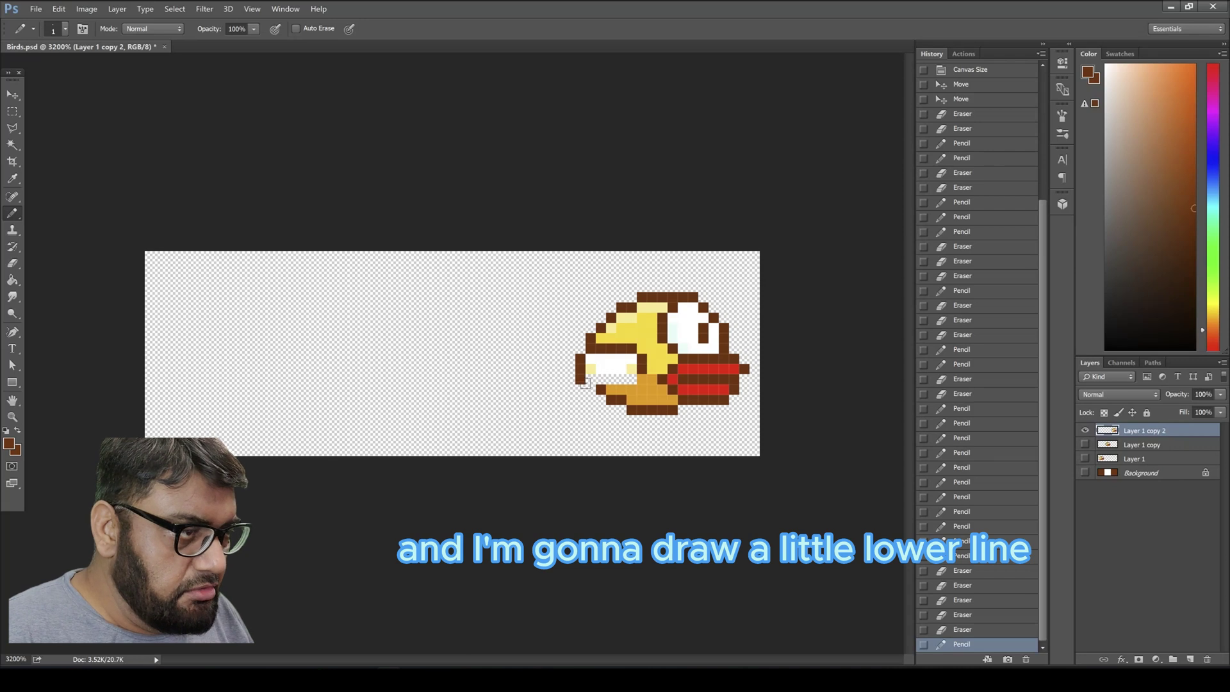
left_click(591, 390)
left_click(611, 390)
left_click(621, 390)
Step: Erase the belly outline pixels beneath the wing and draw the wing's bottom outline along that row in brown
key("e")
left_click(611, 400)
left_click(622, 400)
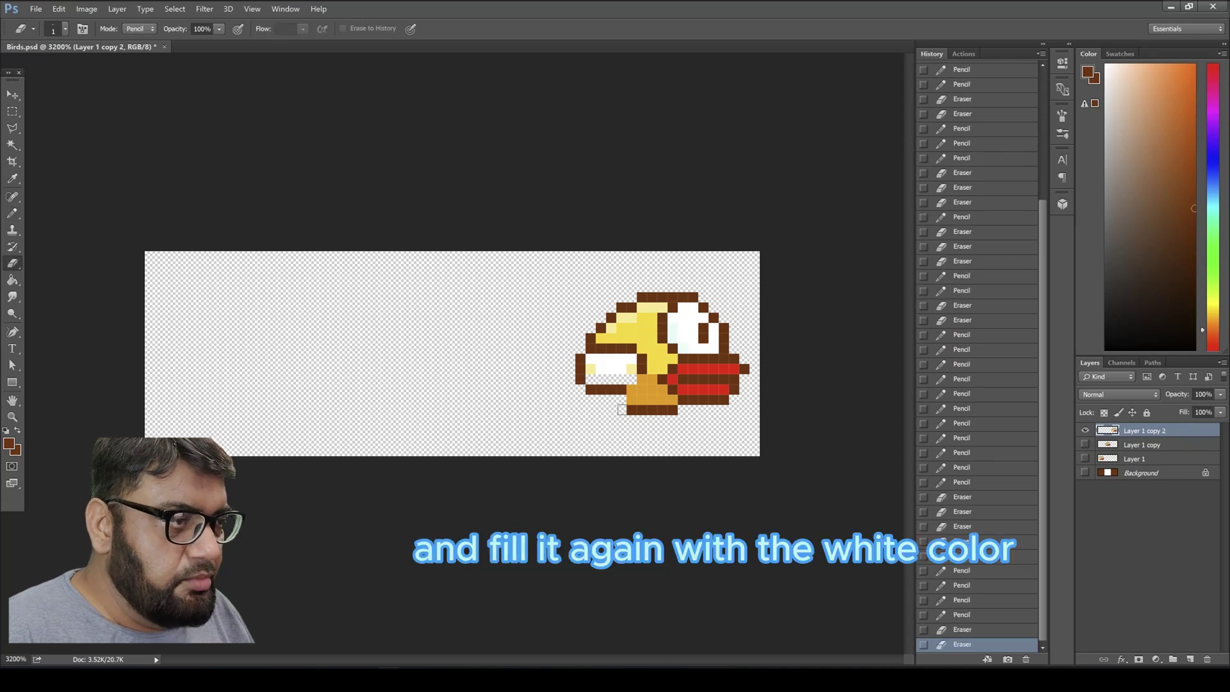
left_click_drag(620, 400, 590, 399)
Step: Erase the third bird's upper wing outline and redraw it one pixel row lower in brown
key("e")
left_click(631, 359)
left_click(606, 352)
key("b")
left_click(591, 358)
left_click(601, 359)
left_click(612, 359)
left_click(622, 359)
Step: Erase the upper rear corner pixel of the third bird's wing and extend its brown rear edge downward
key("e")
left_click(582, 361)
key("b")
left_click(581, 388)
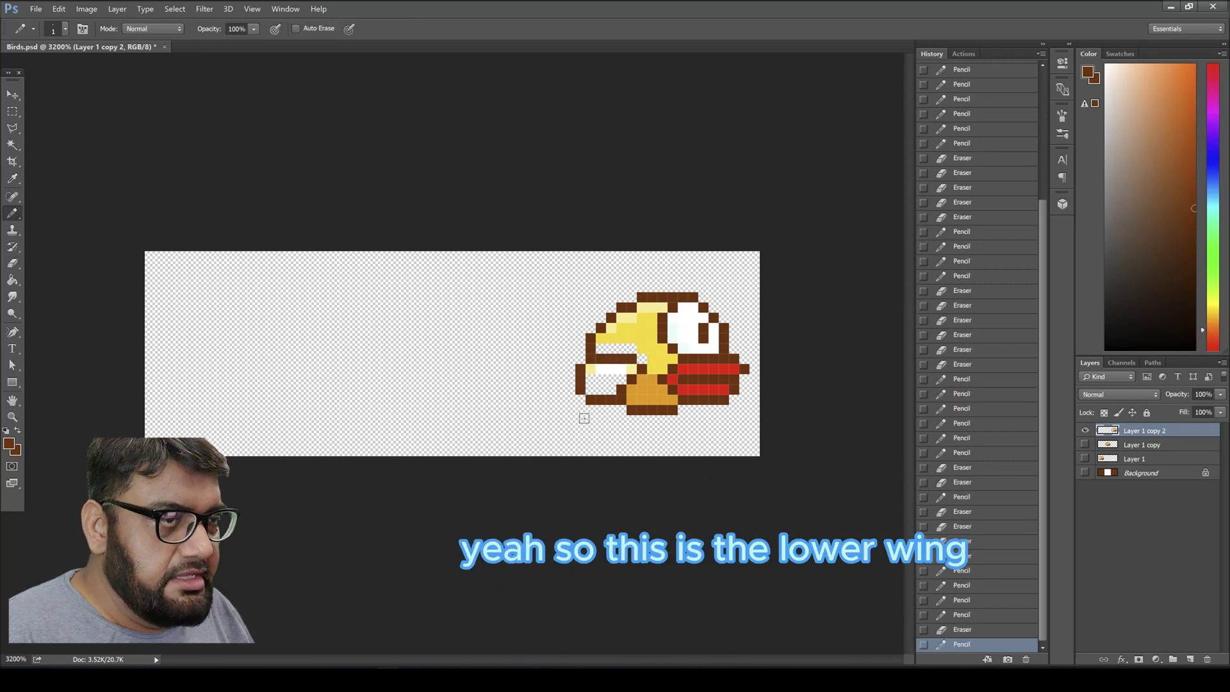
Step: Fill the empty pixels in and above the lowered wing with sampled white, body yellow and pale yellow
left_click(619, 364, "alt")
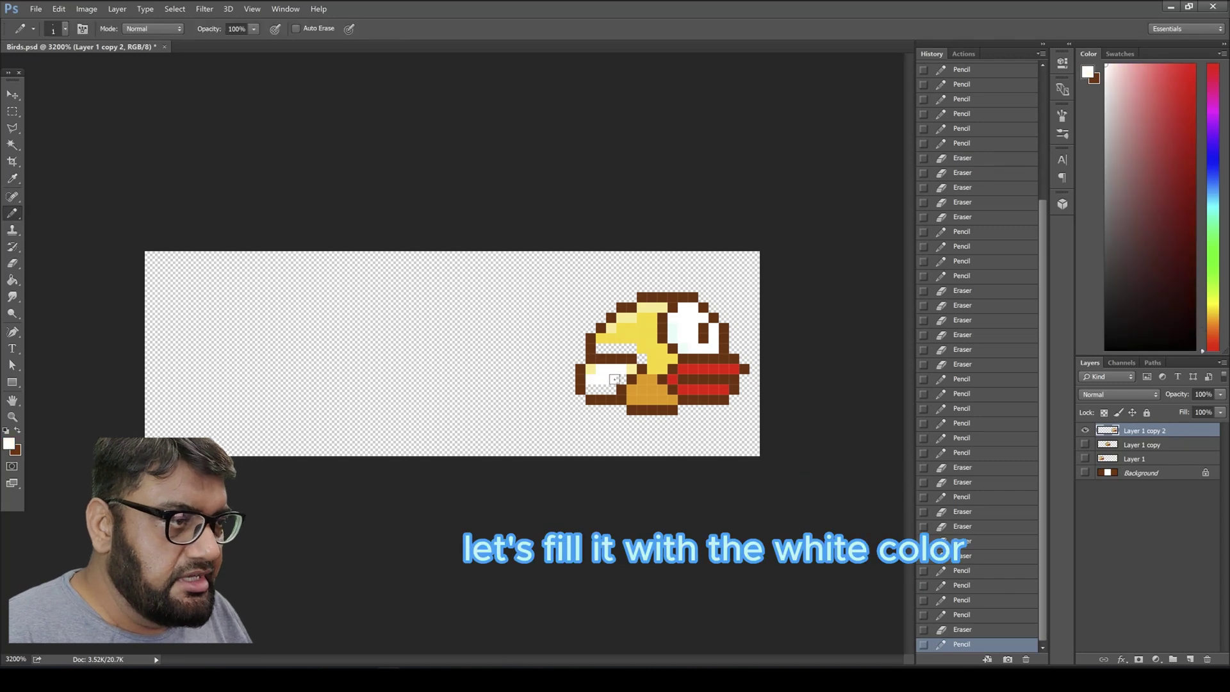
left_click(632, 337, "alt")
left_click_drag(632, 348, 601, 349)
left_click(642, 359)
left_click(631, 369, "alt")
Step: Show Layer 1 copy and Layer 1 again and save the file
left_click(1085, 445)
left_click(1085, 459)
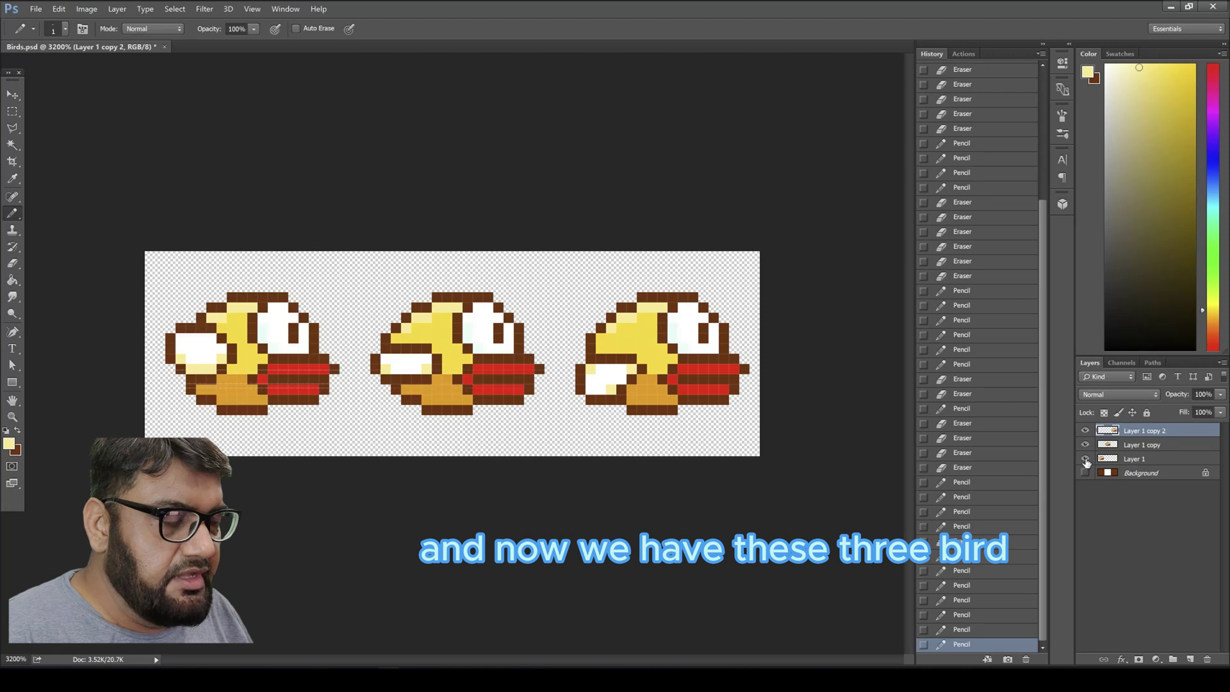
key("ctrl+s")
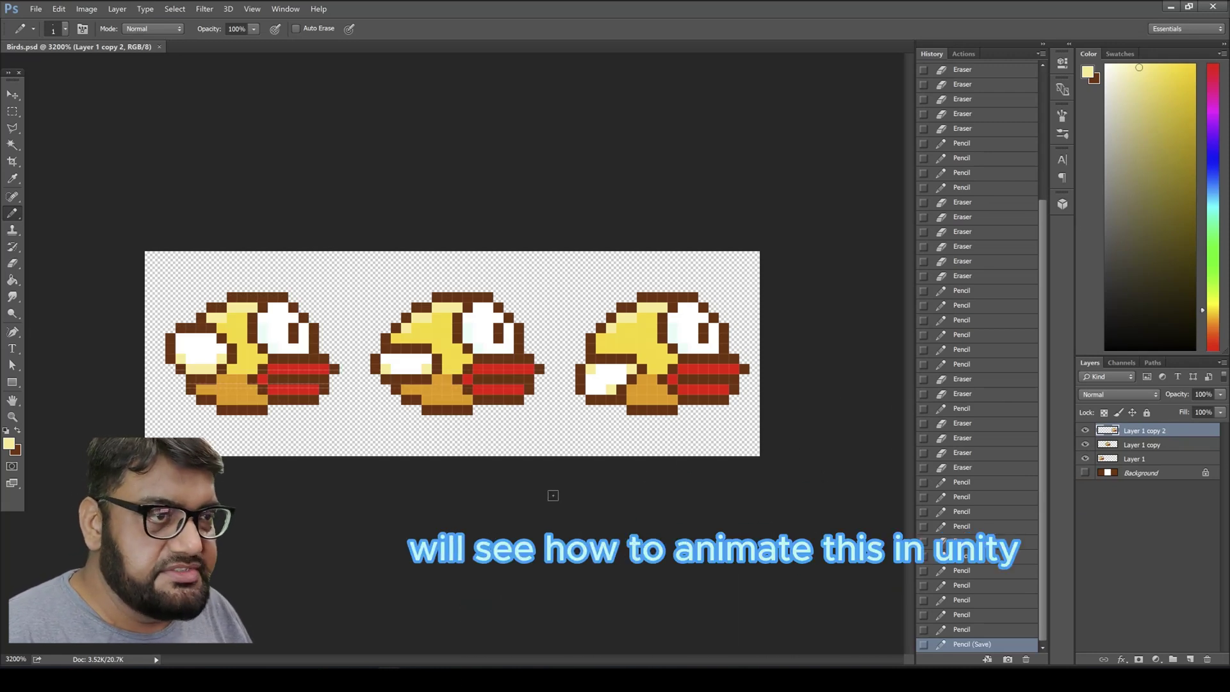